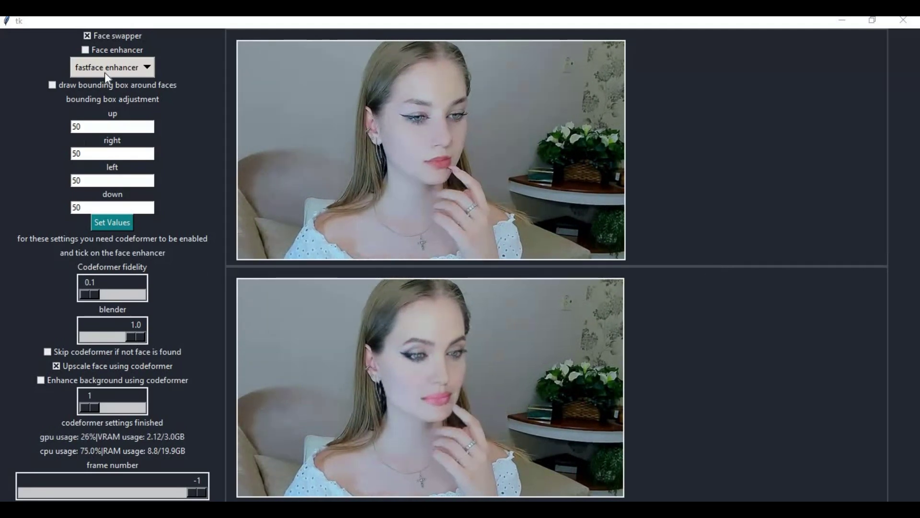
Step: Keep the fastface enhancer choice, then select the full repository page address
{"action": "left_click", "coordinate": [133, 72]}
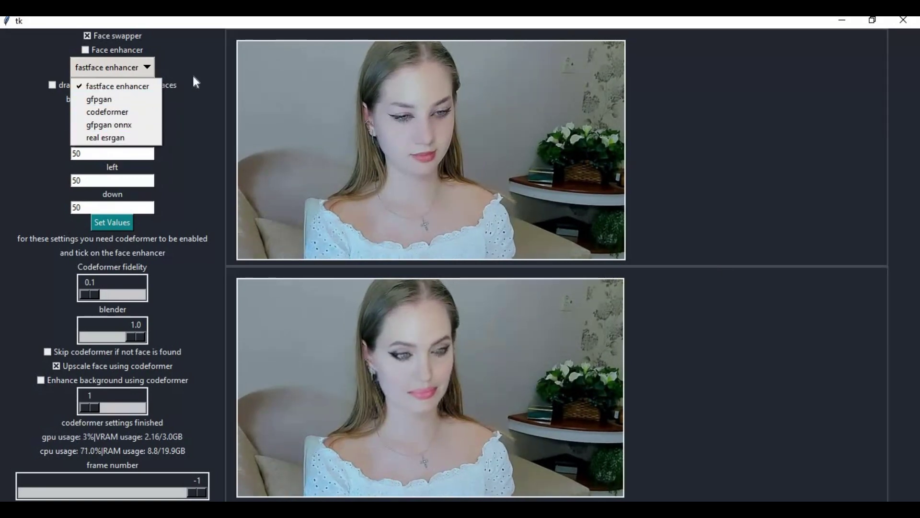
{"action": "left_click", "coordinate": [207, 107]}
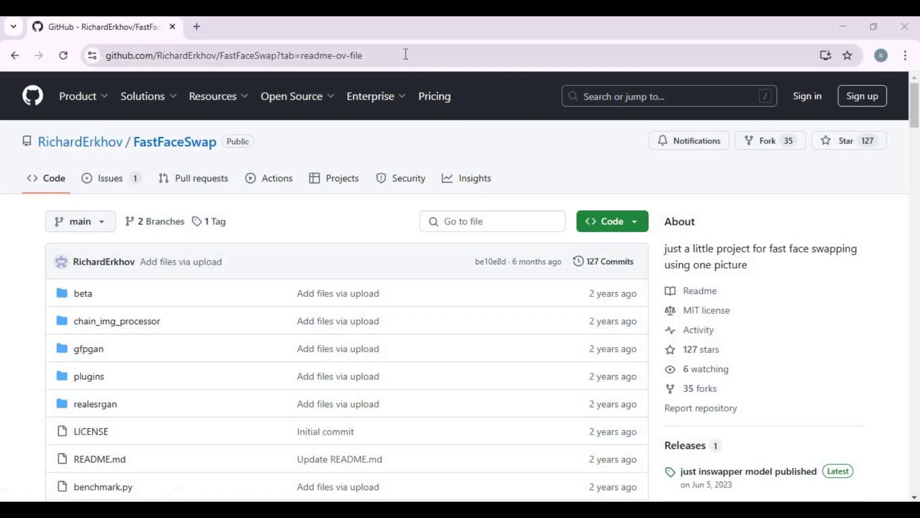
{"action": "left_click", "coordinate": [406, 54]}
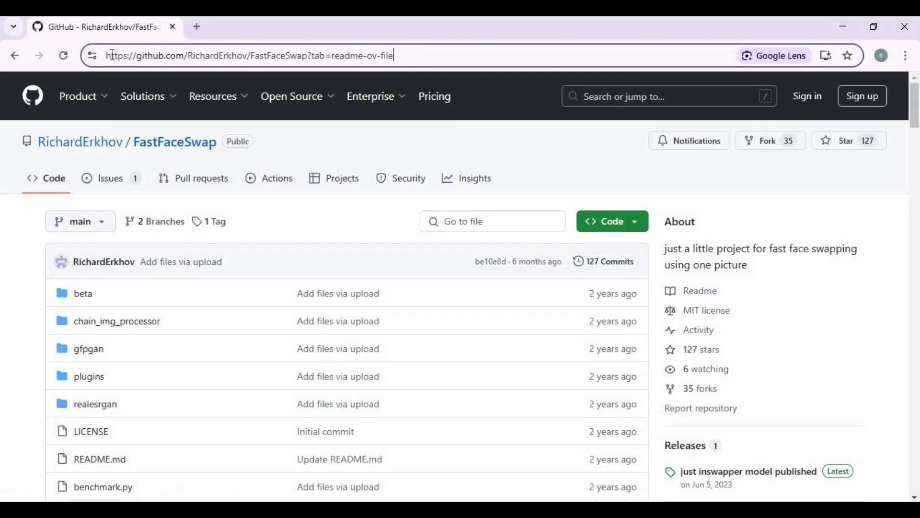
{"action": "left_click", "coordinate": [200, 55]}
{"action": "left_click", "coordinate": [456, 50], "text": "shift"}
{"action": "left_click_drag", "start_coordinate": [456, 52], "coordinate": [107, 55]}
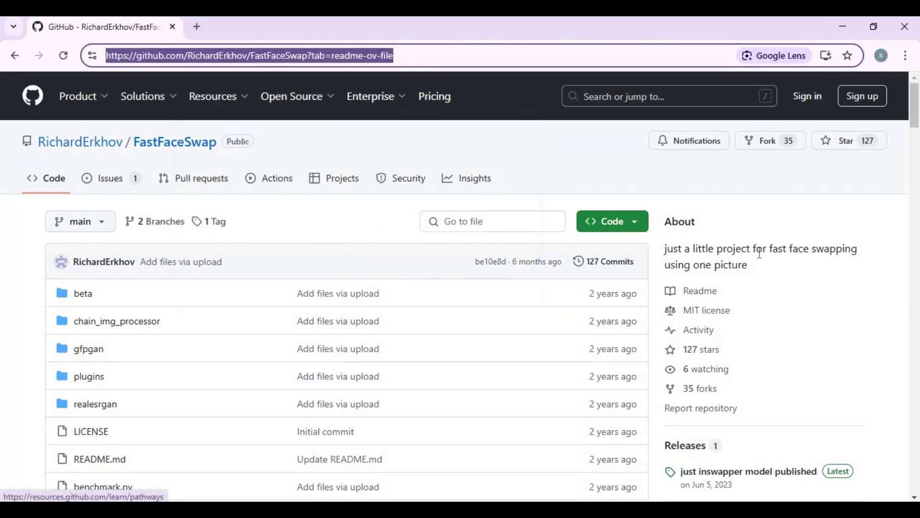
Step: Review the README install notes, then reveal the green Code menu with Download ZIP
{"action": "scroll", "coordinate": [295, 242], "scroll_direction": "down", "scroll_amount": 2}
{"action": "scroll", "coordinate": [293, 239], "scroll_direction": "down", "scroll_amount": 10}
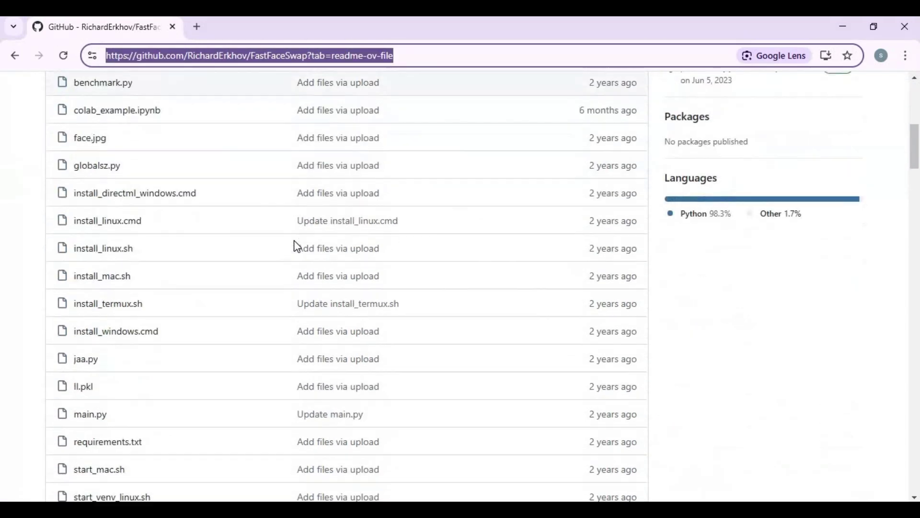
{"action": "scroll", "coordinate": [297, 246], "scroll_direction": "down", "scroll_amount": 5}
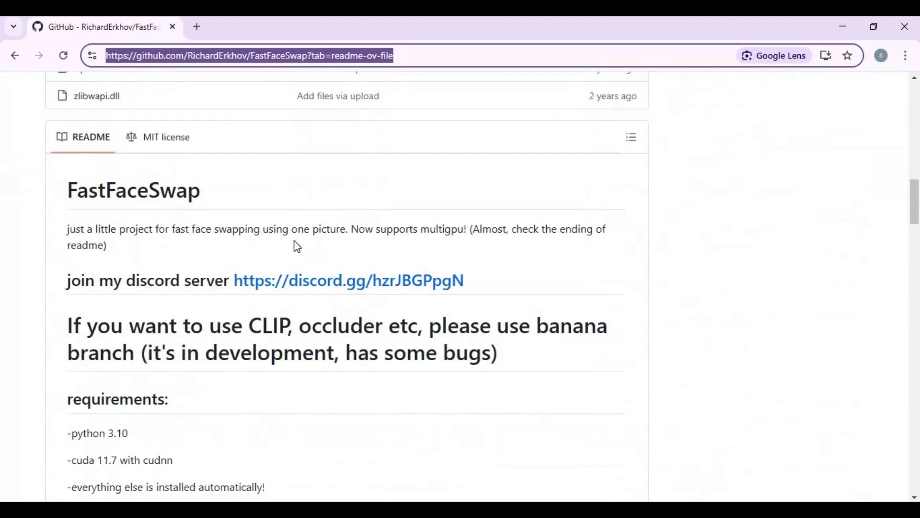
{"action": "scroll", "coordinate": [298, 246], "scroll_direction": "down", "scroll_amount": 1}
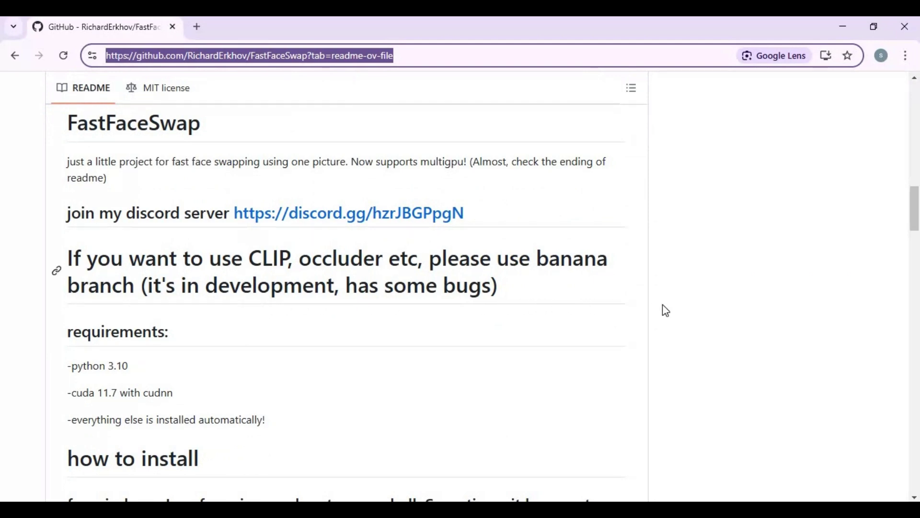
{"action": "scroll", "coordinate": [580, 316], "scroll_direction": "down", "scroll_amount": 12}
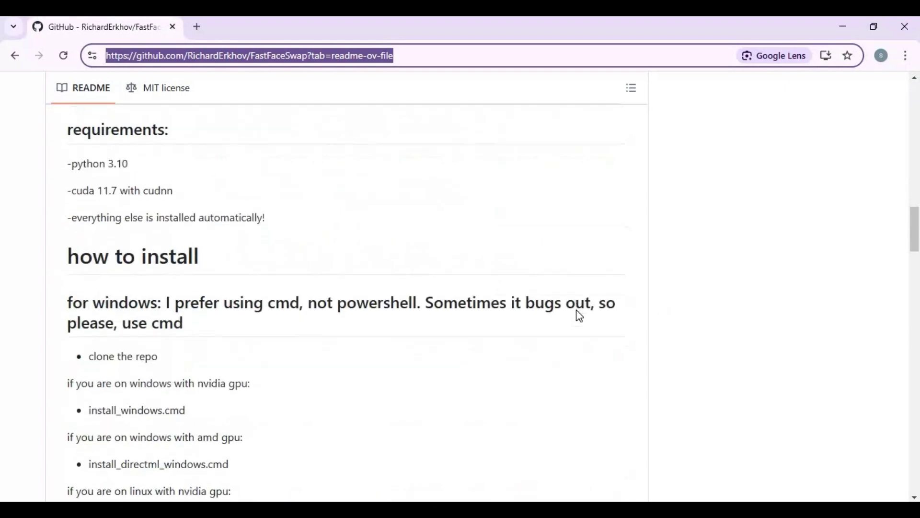
{"action": "scroll", "coordinate": [580, 314], "scroll_direction": "down", "scroll_amount": 8}
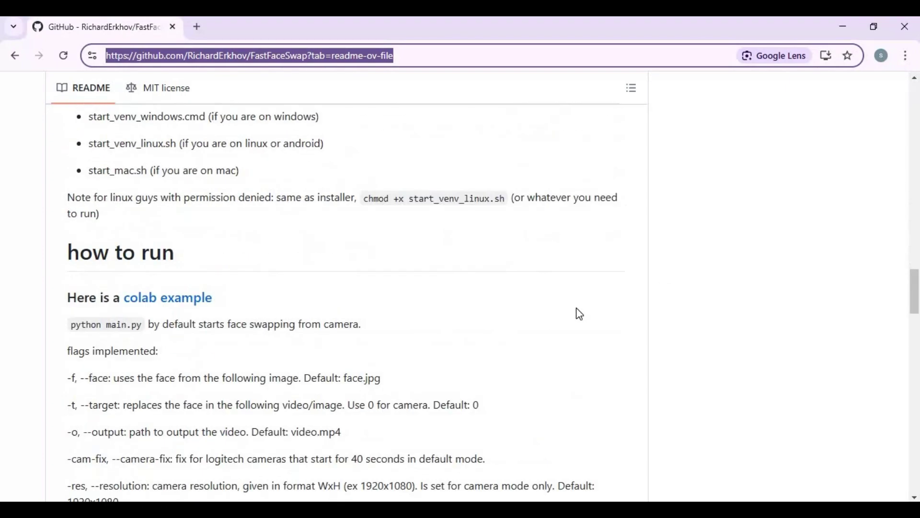
{"action": "scroll", "coordinate": [583, 309], "scroll_direction": "up", "scroll_amount": 6}
{"action": "scroll", "coordinate": [582, 306], "scroll_direction": "up", "scroll_amount": 20}
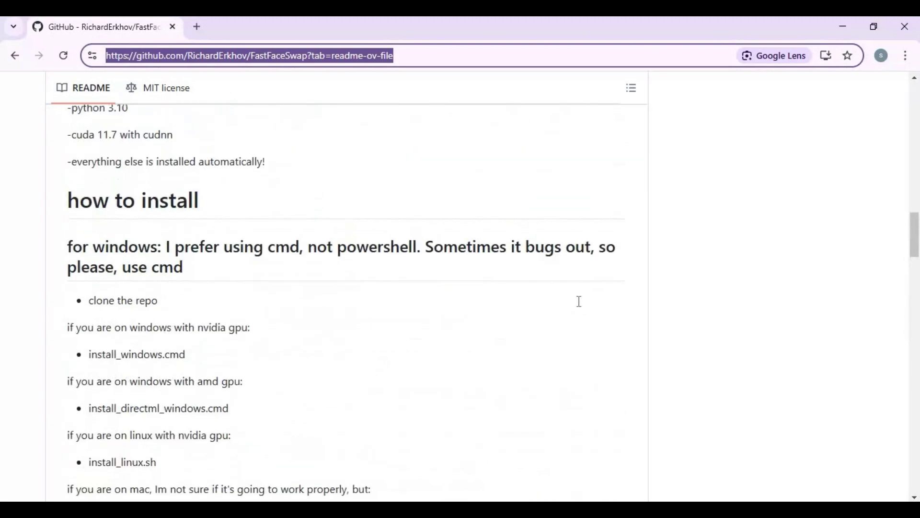
{"action": "scroll", "coordinate": [579, 301], "scroll_direction": "up", "scroll_amount": 1}
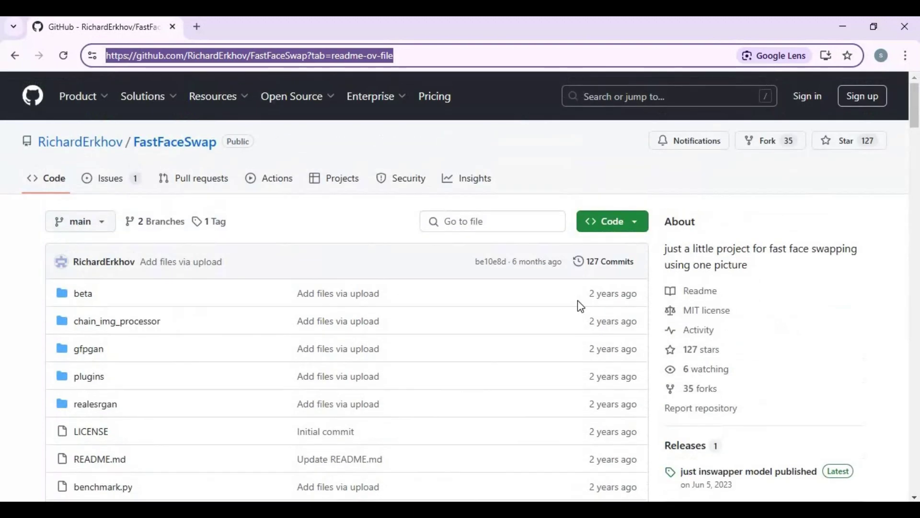
{"action": "left_click", "coordinate": [616, 229]}
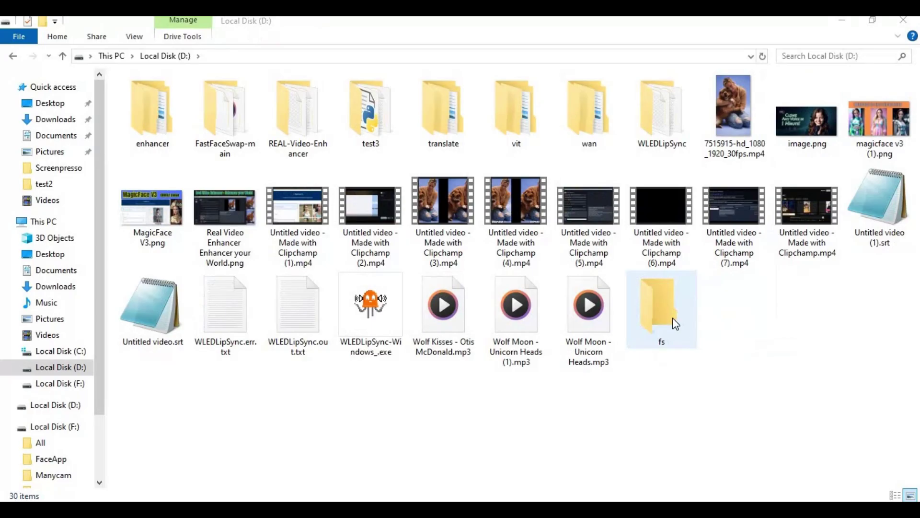
Step: In D:\fs, extract FastFaceSwap-main.zip with 7-Zip > Extract Here
{"action": "double_click", "coordinate": [672, 318]}
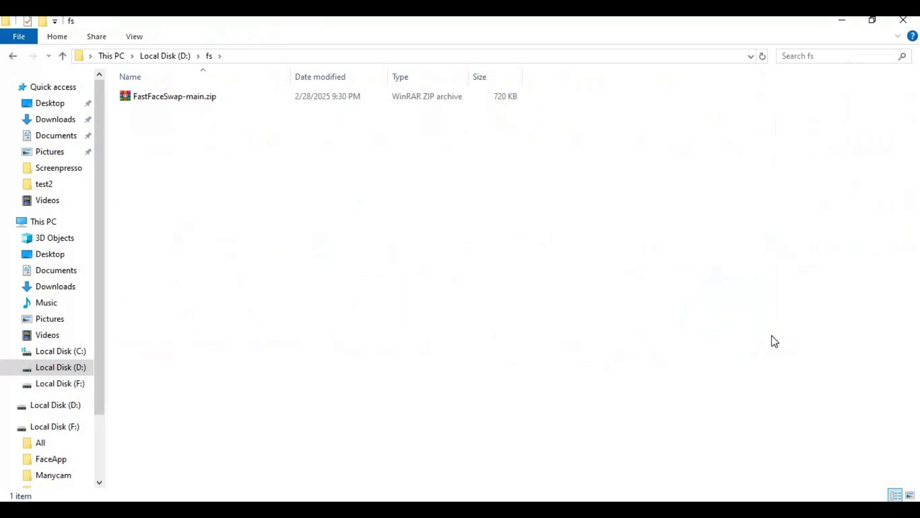
{"action": "right_click", "coordinate": [169, 98]}
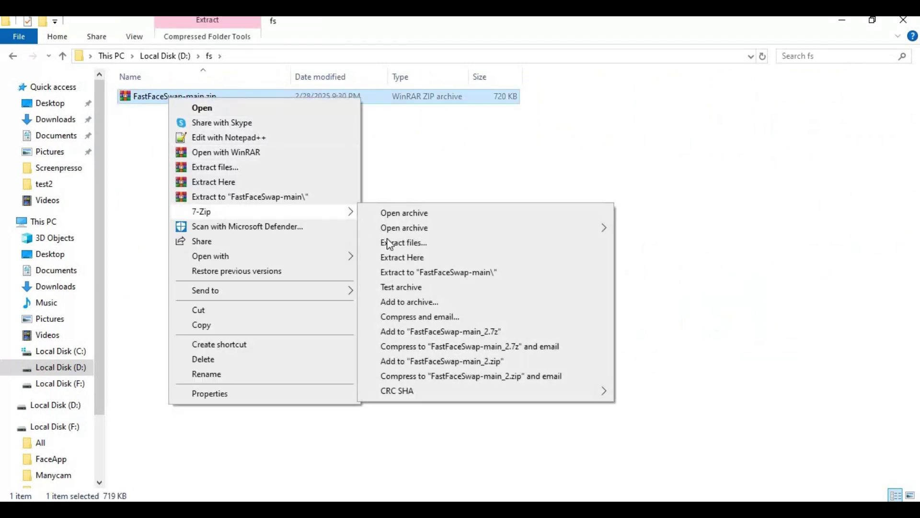
{"action": "mouse_move", "coordinate": [338, 213]}
{"action": "left_click", "coordinate": [418, 259]}
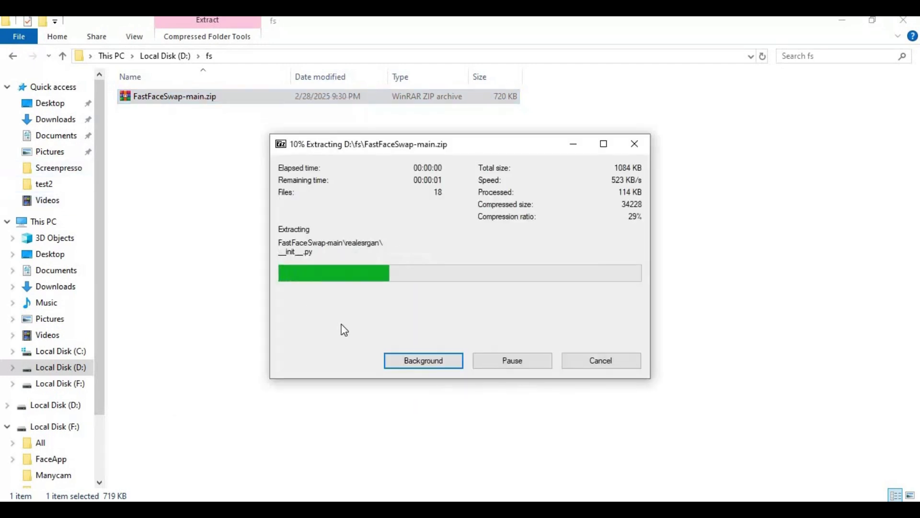
Step: Inside FastFaceSwap-main, compare the platform install scripts and run install_windows.cmd
{"action": "left_click", "coordinate": [357, 336]}
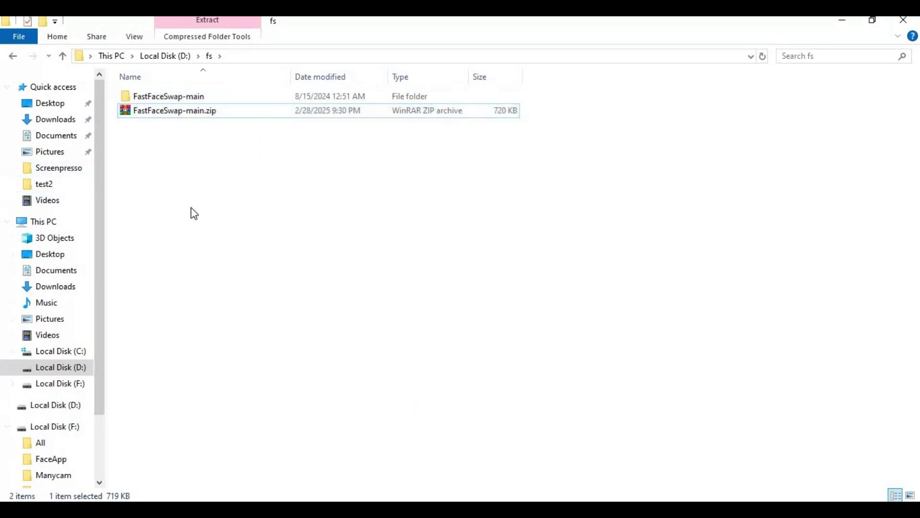
{"action": "left_click", "coordinate": [150, 99]}
{"action": "double_click", "coordinate": [150, 99]}
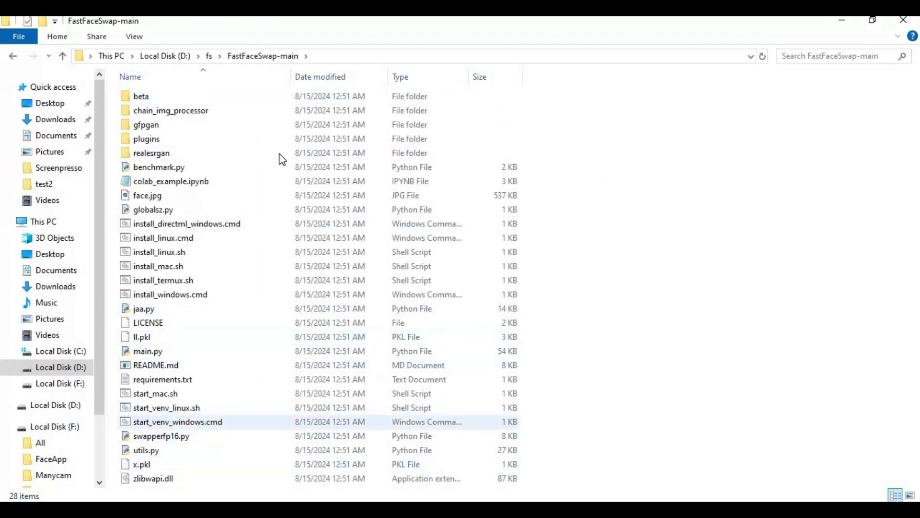
{"action": "left_click", "coordinate": [174, 240]}
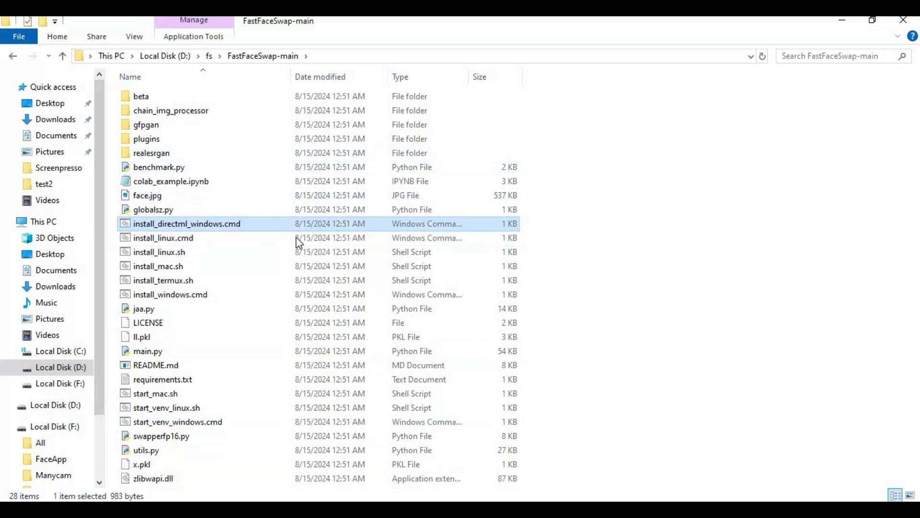
{"action": "left_click", "coordinate": [159, 265]}
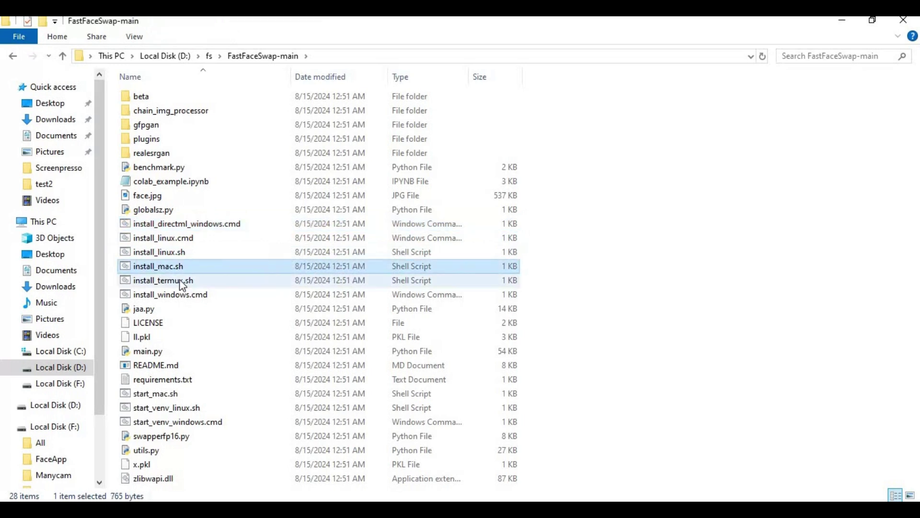
{"action": "left_click", "coordinate": [218, 280]}
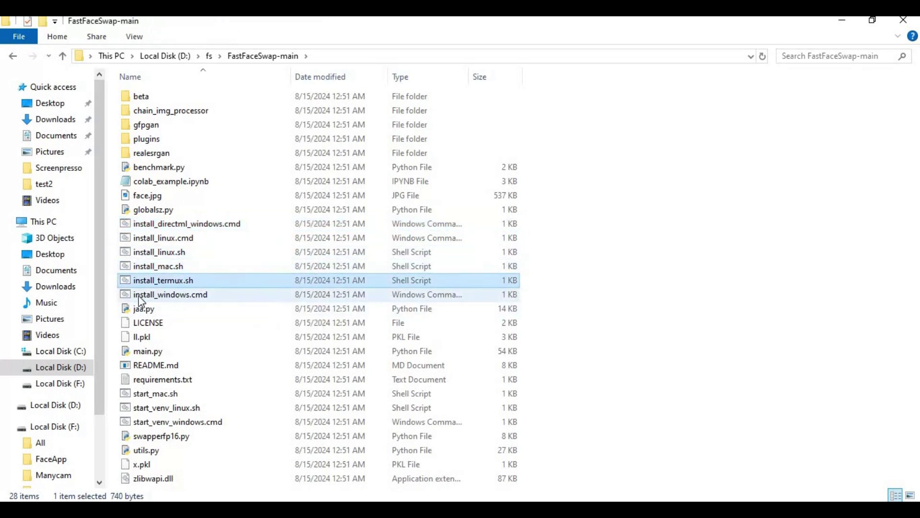
{"action": "double_click", "coordinate": [165, 295]}
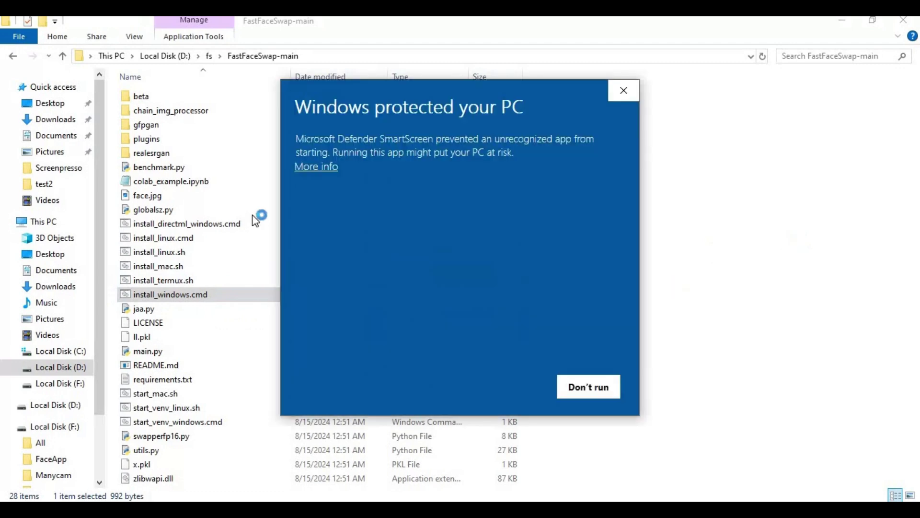
Step: Bypass the SmartScreen warning via More info > Run anyway so install_windows.cmd runs
{"action": "left_click", "coordinate": [314, 168]}
{"action": "left_click", "coordinate": [501, 395]}
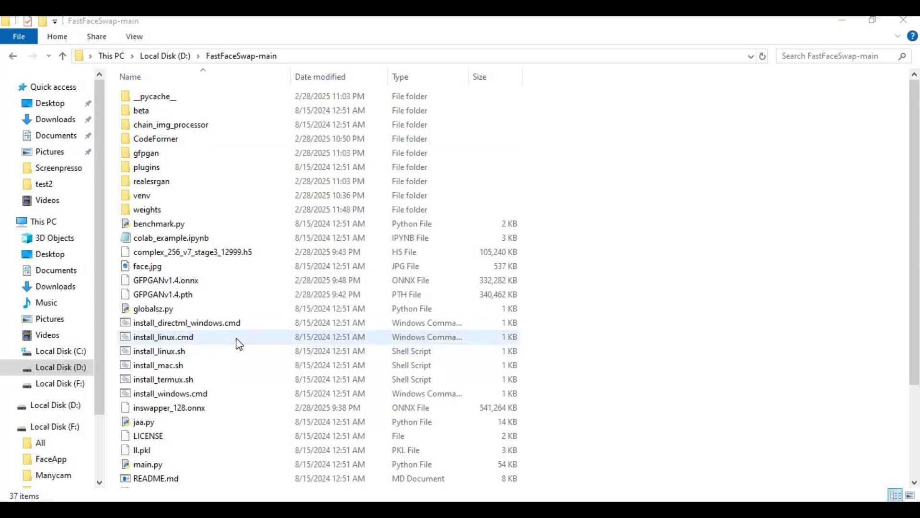
Step: Run start_venv_windows.cmd to open a venv command prompt in D:\FastFaceSwap-main
{"action": "scroll", "coordinate": [239, 344], "scroll_direction": "down", "scroll_amount": 3}
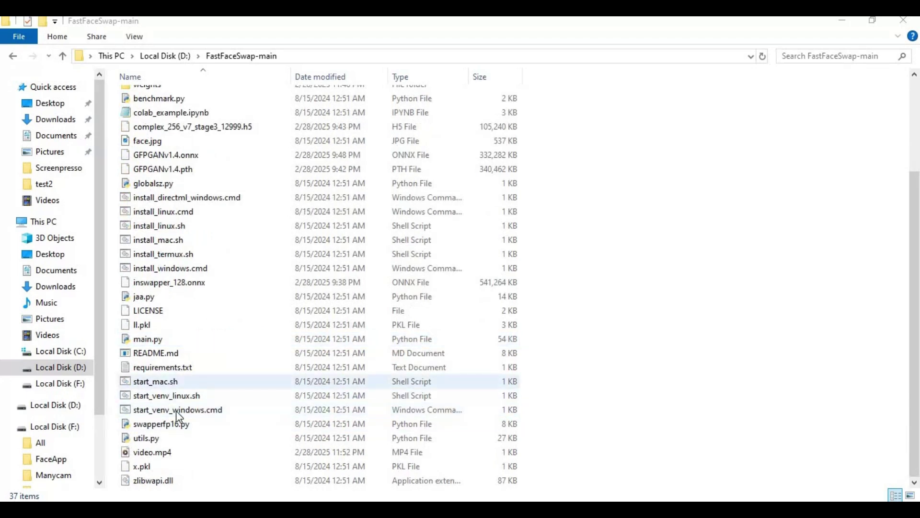
{"action": "double_click", "coordinate": [163, 410]}
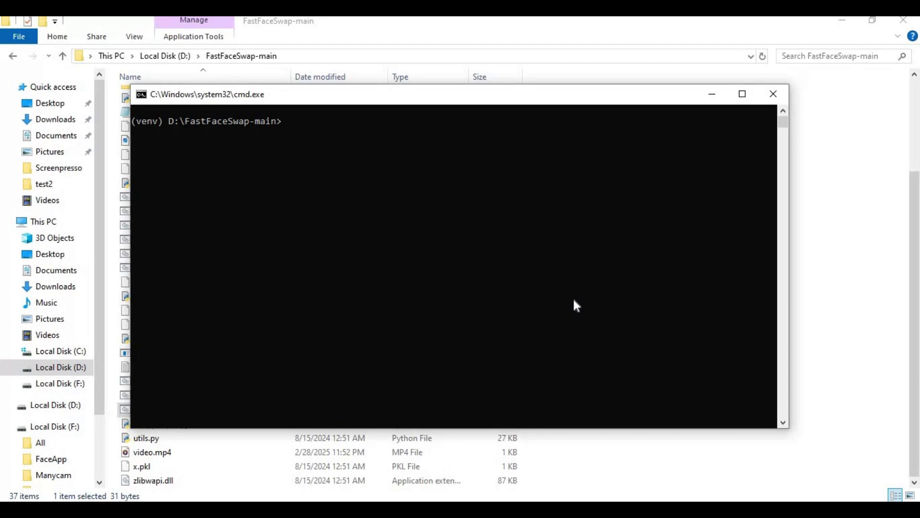
Step: Run nvcc --version and copy the reported CUDA version 11.8
{"action": "type", "text": "nvcc --version"}
{"action": "key", "text": "Return"}
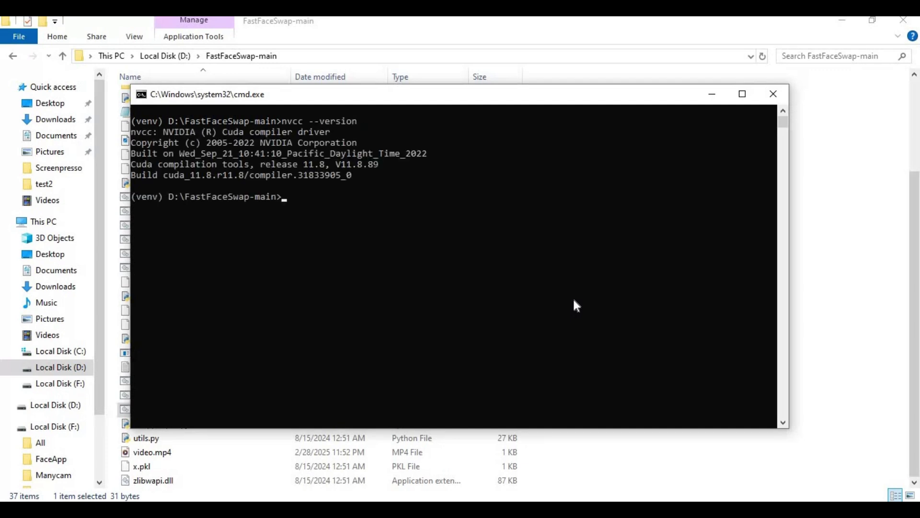
{"action": "left_click_drag", "start_coordinate": [189, 175], "coordinate": [220, 178]}
{"action": "key", "text": "ctrl+c"}
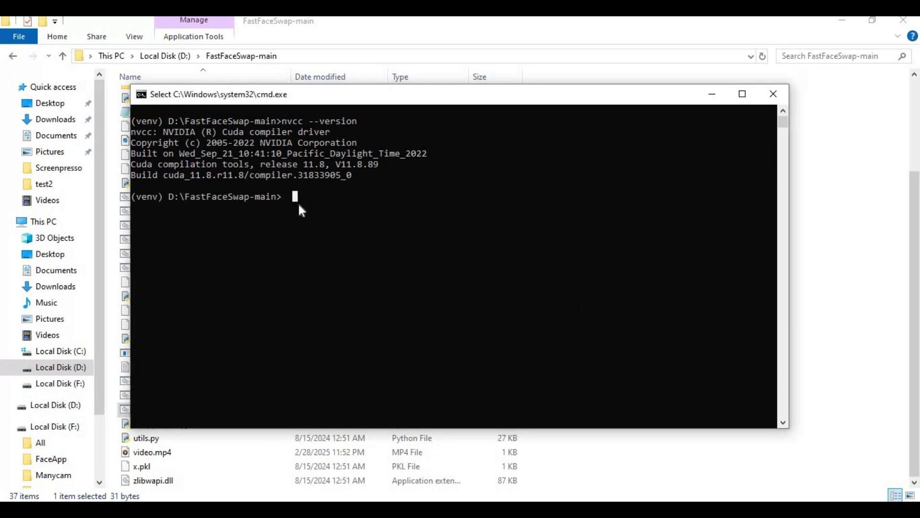
Step: Run pip install onnxruntime-gpu==1.18.0 in the venv
{"action": "type", "text": "pip"}
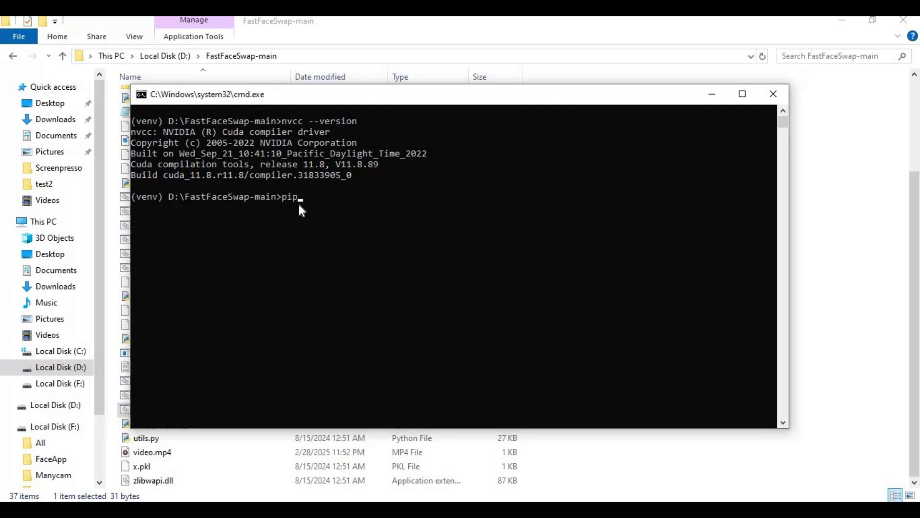
{"action": "type", "text": " install"}
{"action": "type", "text": "onnxruntime-gpu="}
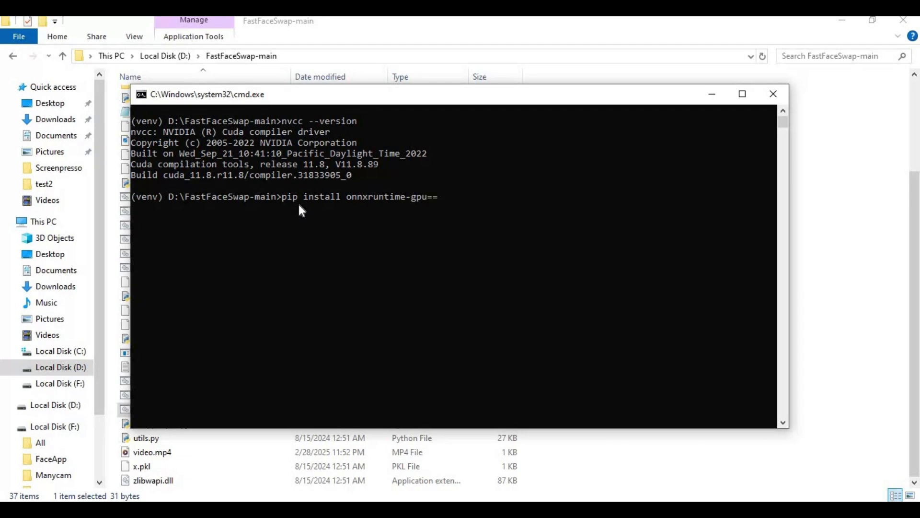
{"action": "type", "text": "=1.18.0"}
{"action": "key", "text": "Return"}
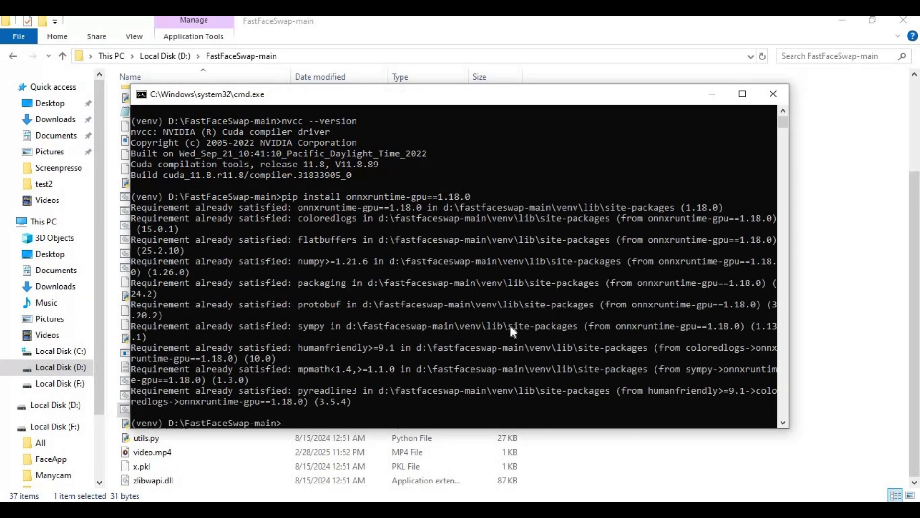
Step: Run pip install numpy==1.26.0, then pip install pyvirtualcam
{"action": "type", "text": "pip install numpy"}
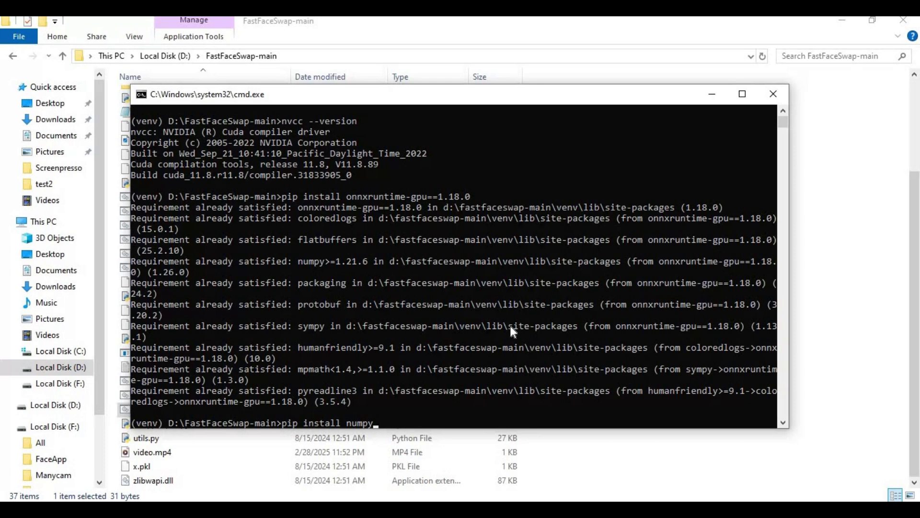
{"action": "type", "text": "==1.26.0"}
{"action": "key", "text": "Return"}
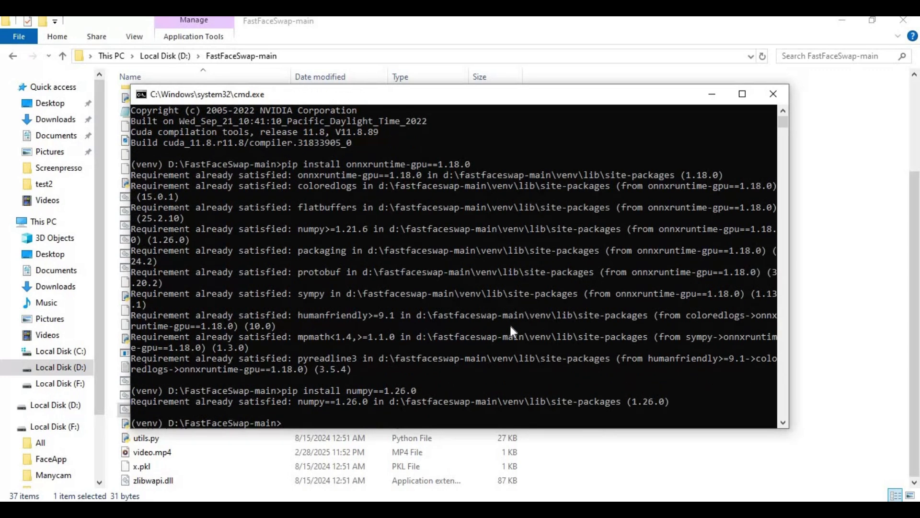
{"action": "type", "text": "pip install py"}
{"action": "type", "text": "virtual"}
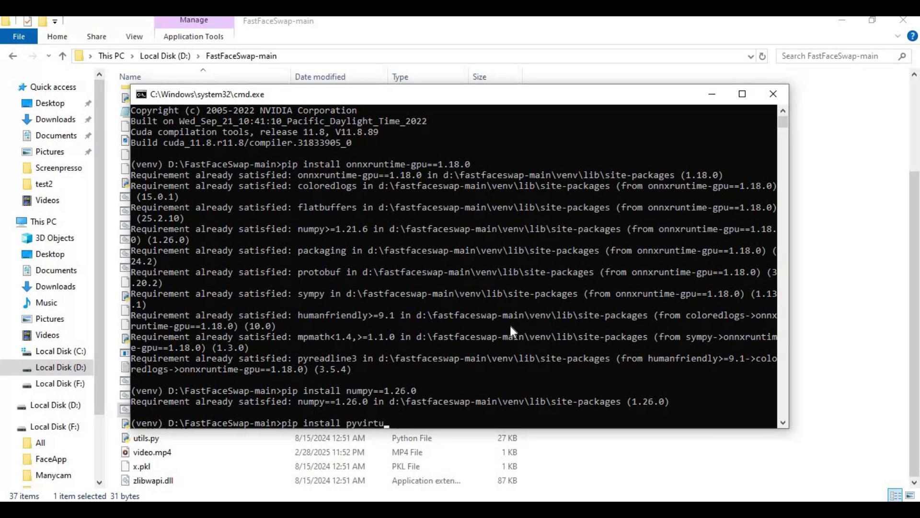
{"action": "type", "text": "cam"}
{"action": "key", "text": "Return"}
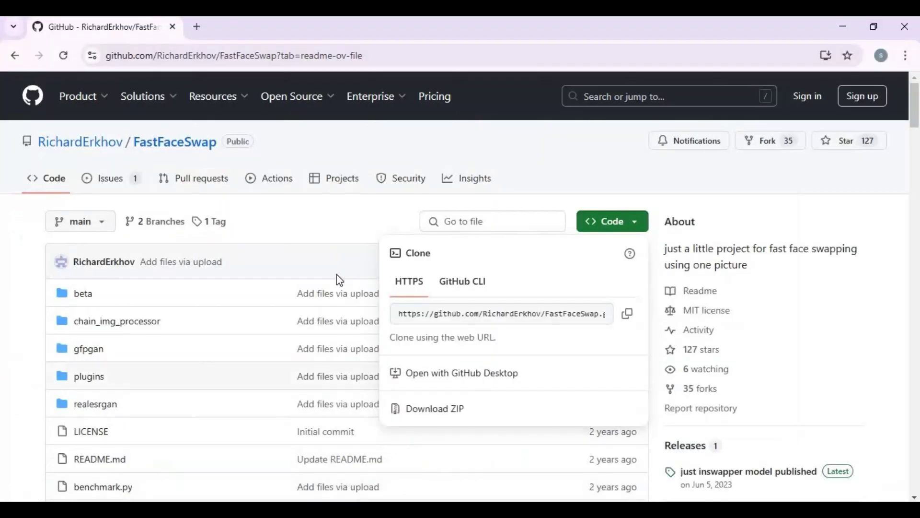
Step: Scroll the README down to the run flags and select the '-vcam' flag text
{"action": "scroll", "coordinate": [342, 302], "scroll_direction": "down", "scroll_amount": 10}
{"action": "scroll", "coordinate": [345, 311], "scroll_direction": "down", "scroll_amount": 20}
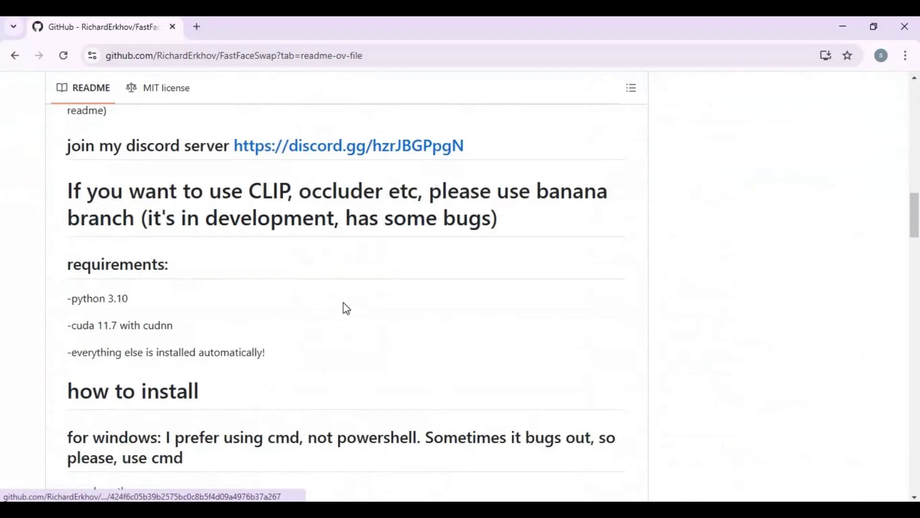
{"action": "scroll", "coordinate": [346, 308], "scroll_direction": "down", "scroll_amount": 6}
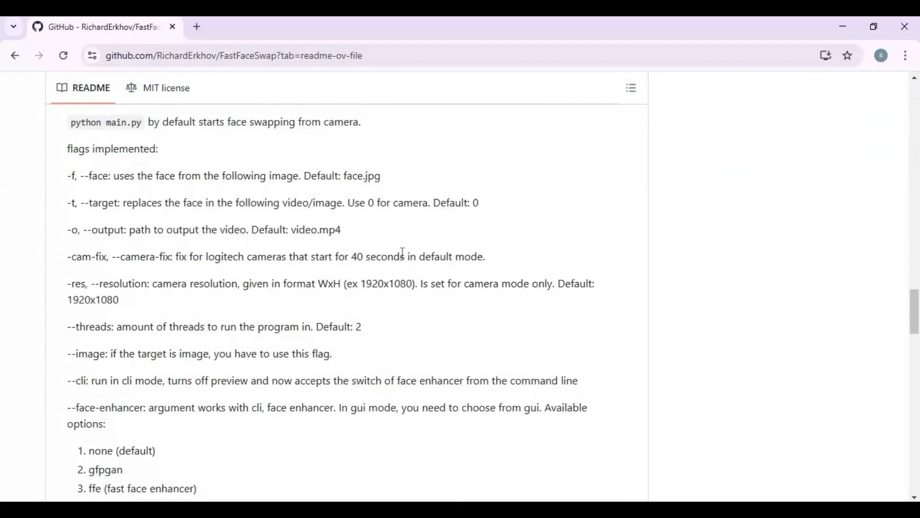
{"action": "scroll", "coordinate": [439, 281], "scroll_direction": "down", "scroll_amount": 3}
{"action": "scroll", "coordinate": [440, 281], "scroll_direction": "down", "scroll_amount": 2}
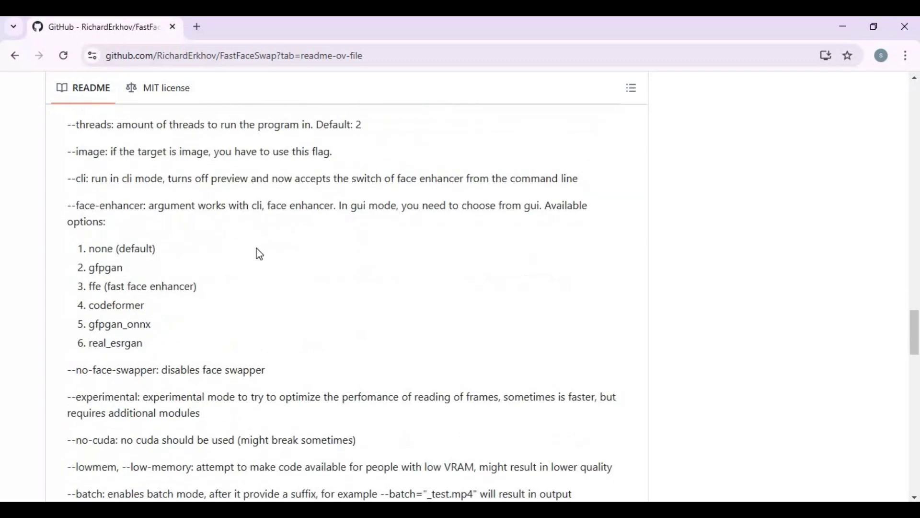
{"action": "scroll", "coordinate": [275, 277], "scroll_direction": "down", "scroll_amount": 10}
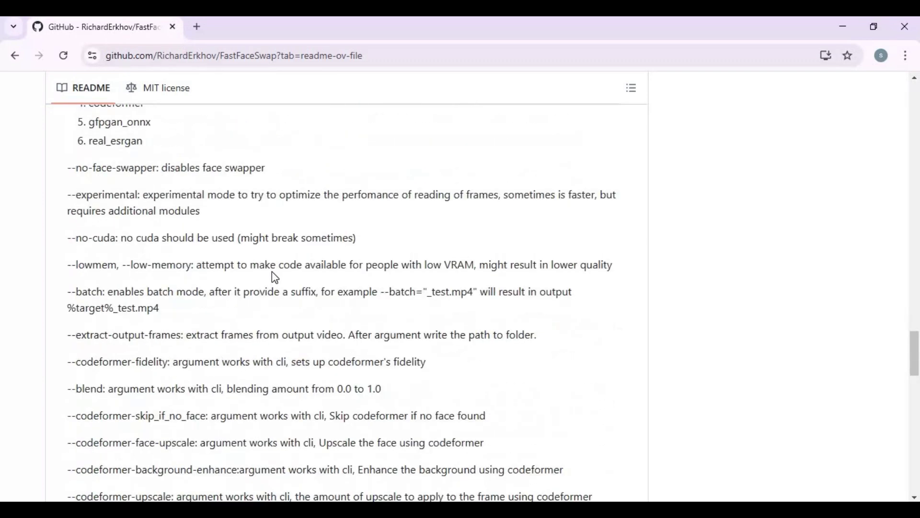
{"action": "scroll", "coordinate": [273, 272], "scroll_direction": "down", "scroll_amount": 5}
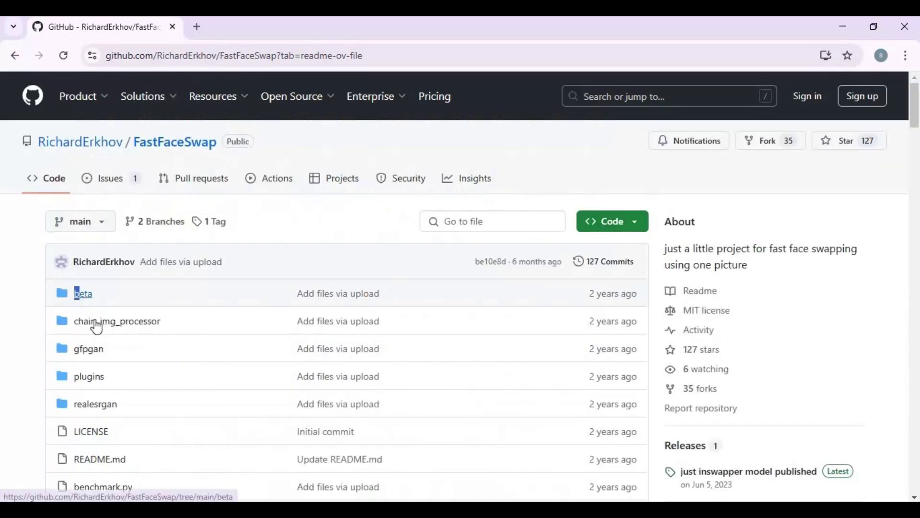
{"action": "scroll", "coordinate": [100, 323], "scroll_direction": "down", "scroll_amount": 15}
{"action": "scroll", "coordinate": [107, 328], "scroll_direction": "down", "scroll_amount": 20}
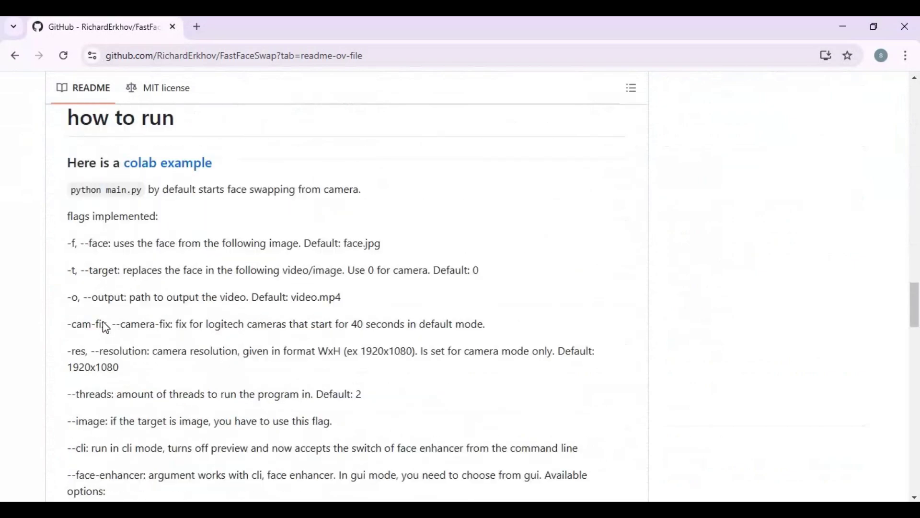
{"action": "scroll", "coordinate": [104, 327], "scroll_direction": "down", "scroll_amount": 4}
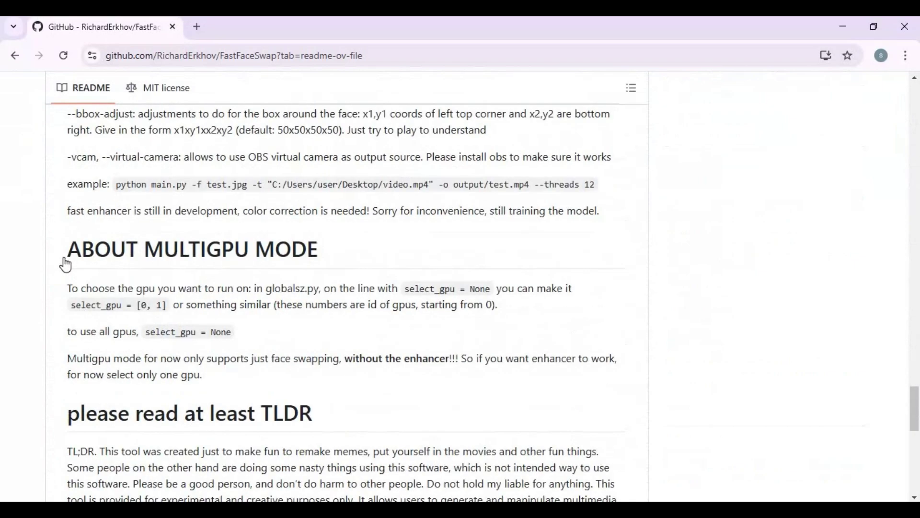
{"action": "scroll", "coordinate": [58, 271], "scroll_direction": "up", "scroll_amount": 2}
{"action": "left_click_drag", "start_coordinate": [67, 227], "coordinate": [98, 225]}
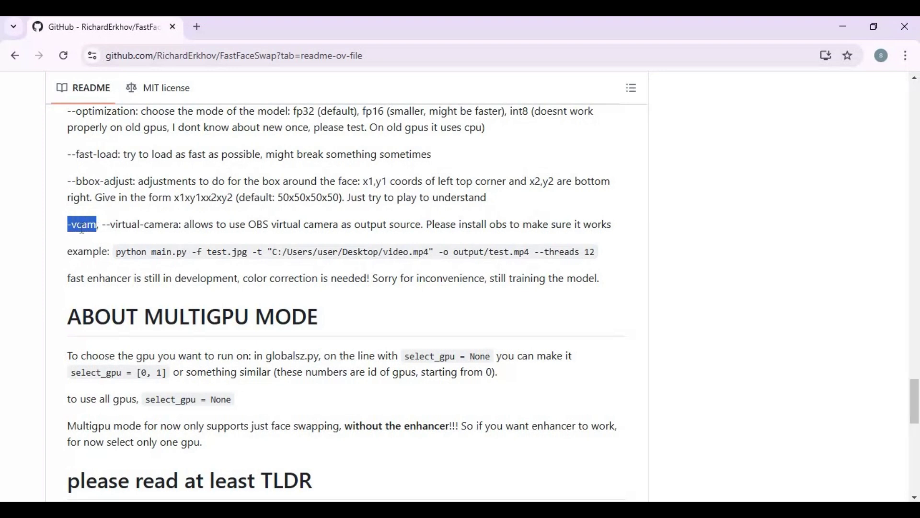
{"action": "right_click", "coordinate": [82, 227]}
Step: Copy '-vcam' and run 'python main.py -vcam' at the venv prompt
{"action": "left_click", "coordinate": [100, 244]}
{"action": "key", "text": "alt+Tab"}
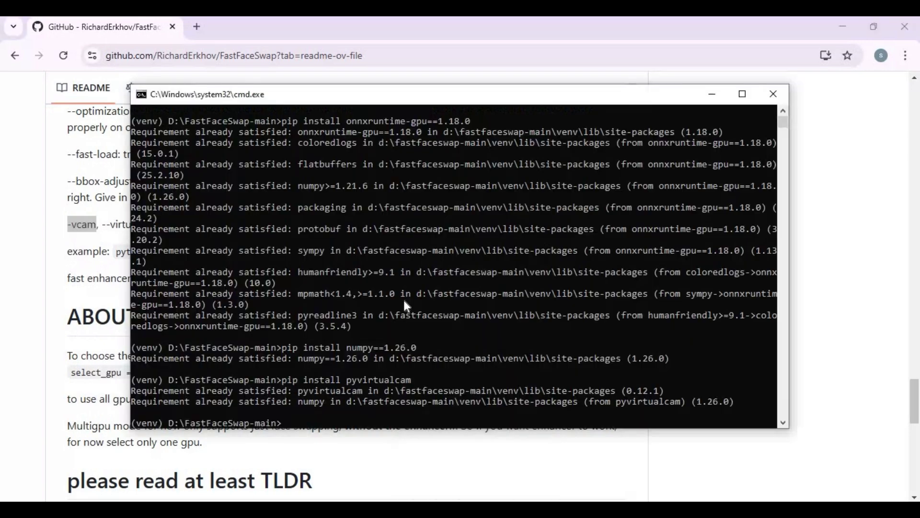
{"action": "type", "text": "python main.py -vcam"}
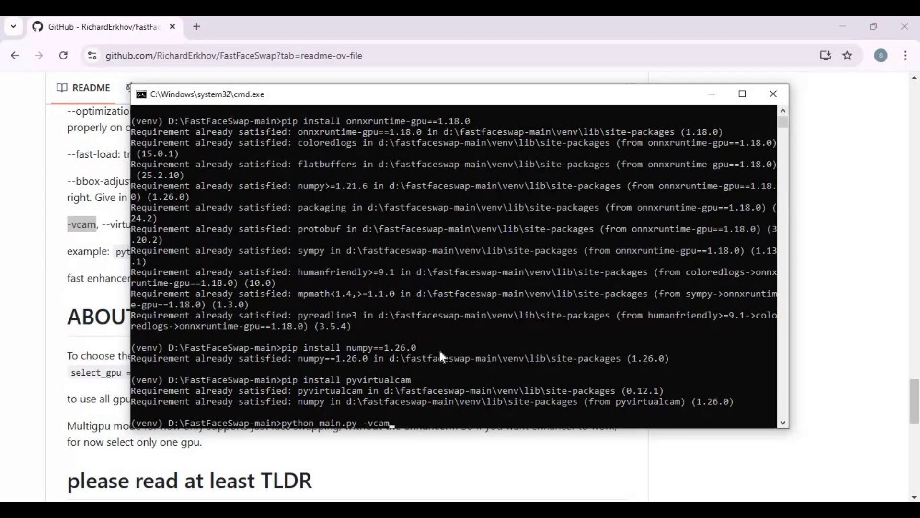
{"action": "key", "text": "Return"}
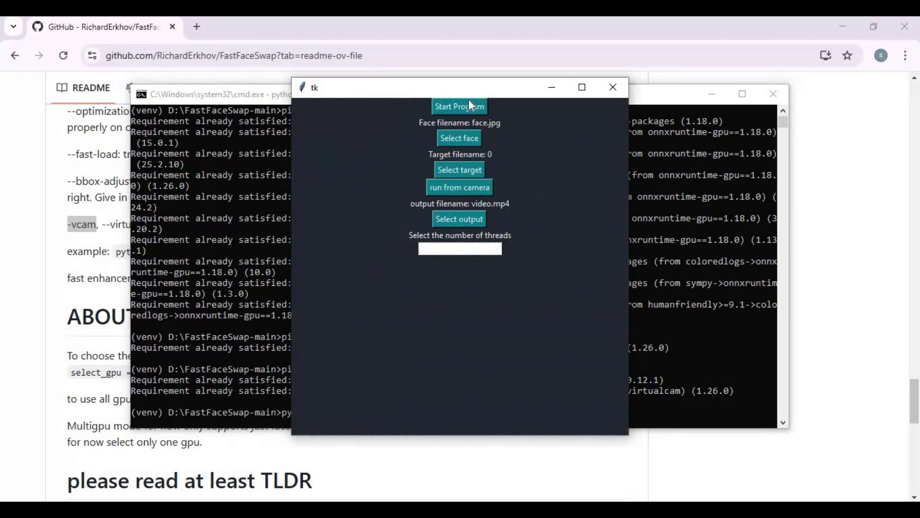
Step: Move the launcher aside, pick th.jpg as the source face, and start the program
{"action": "left_click_drag", "start_coordinate": [470, 89], "coordinate": [407, 99]}
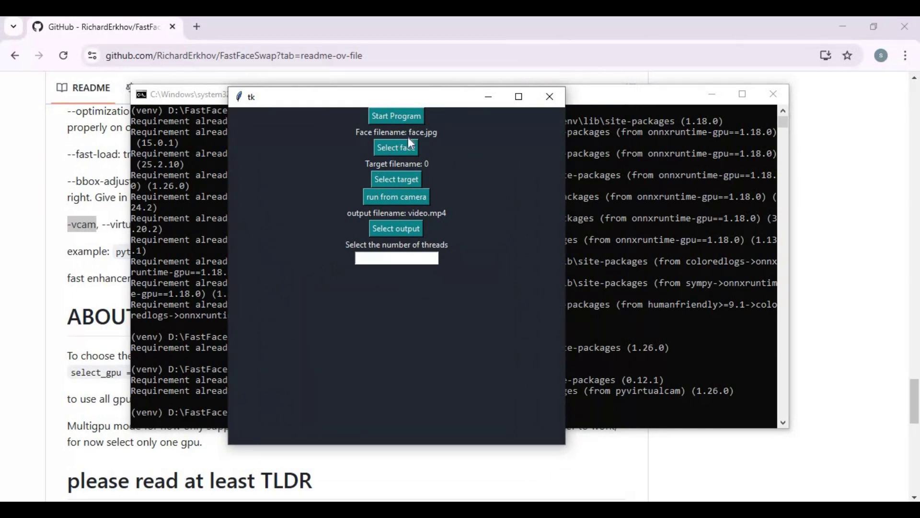
{"action": "left_click", "coordinate": [392, 147]}
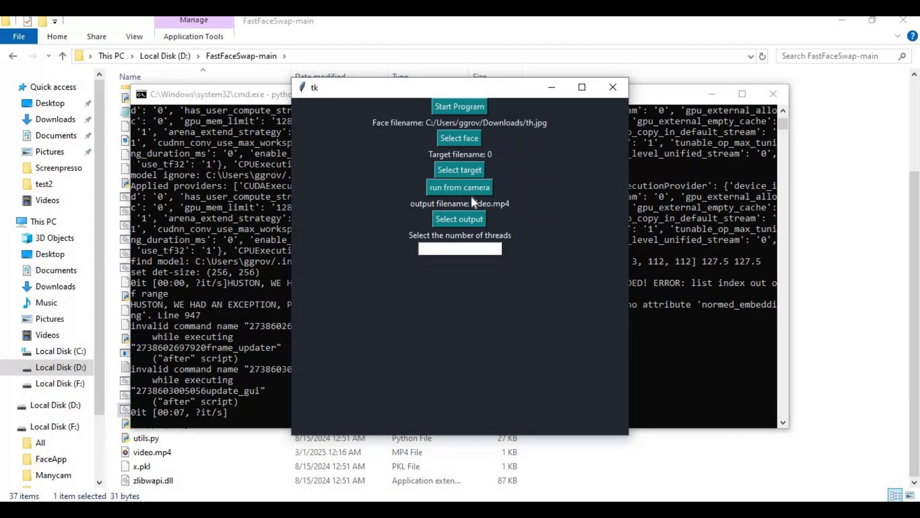
{"action": "left_click", "coordinate": [461, 106]}
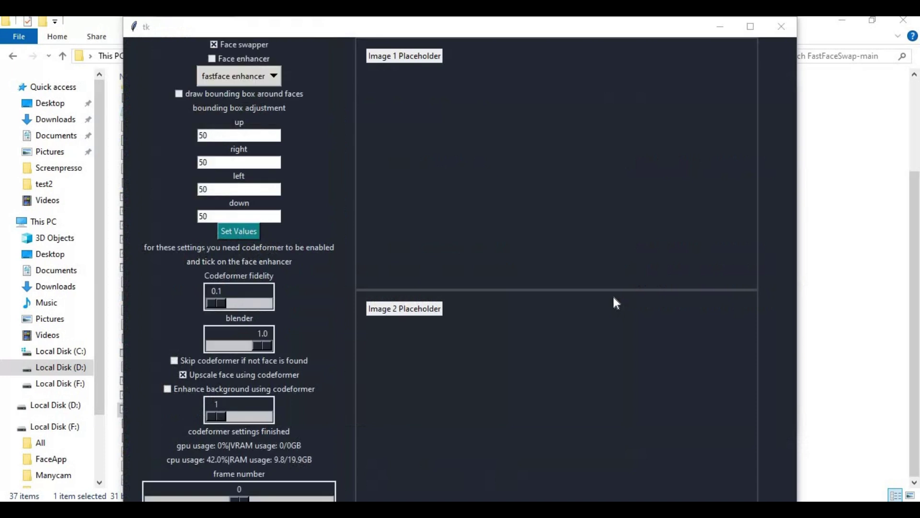
Step: Maximize the window, toggle Face swapper off and back on, then enable Face enhancer
{"action": "left_click", "coordinate": [751, 26]}
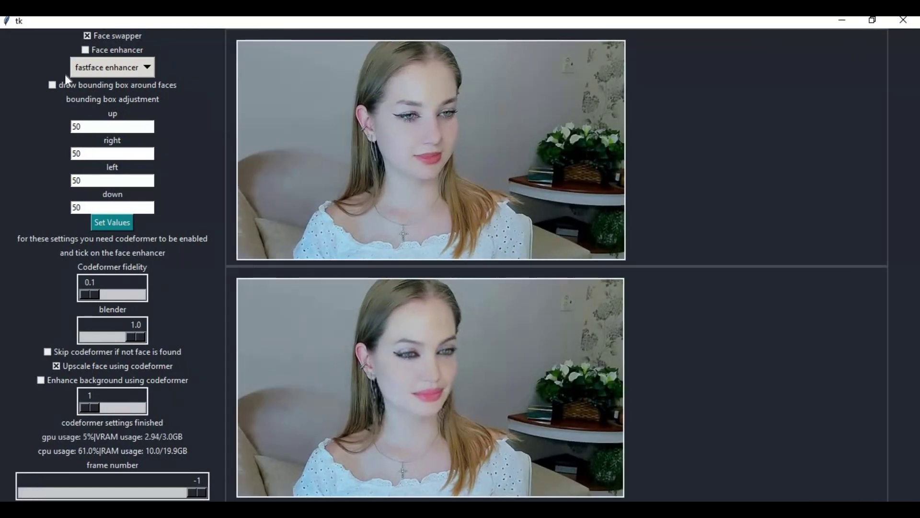
{"action": "left_click", "coordinate": [88, 38]}
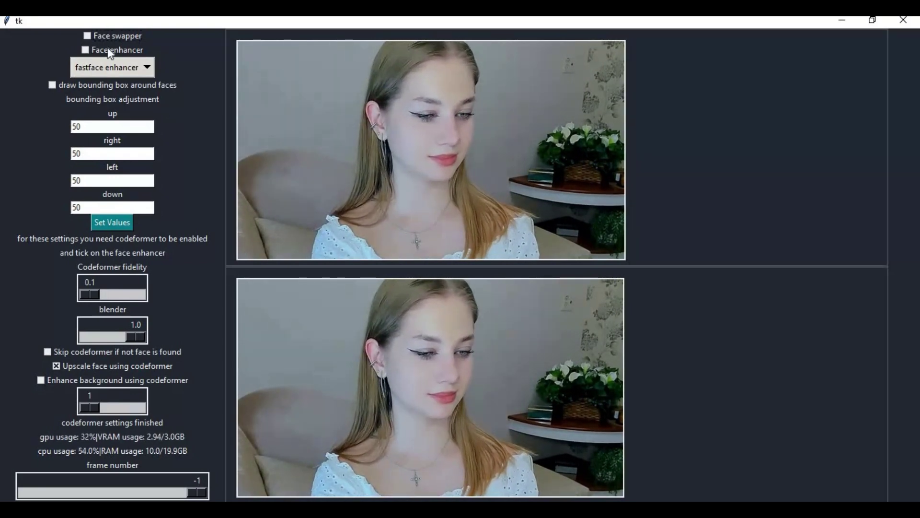
{"action": "left_click", "coordinate": [88, 36]}
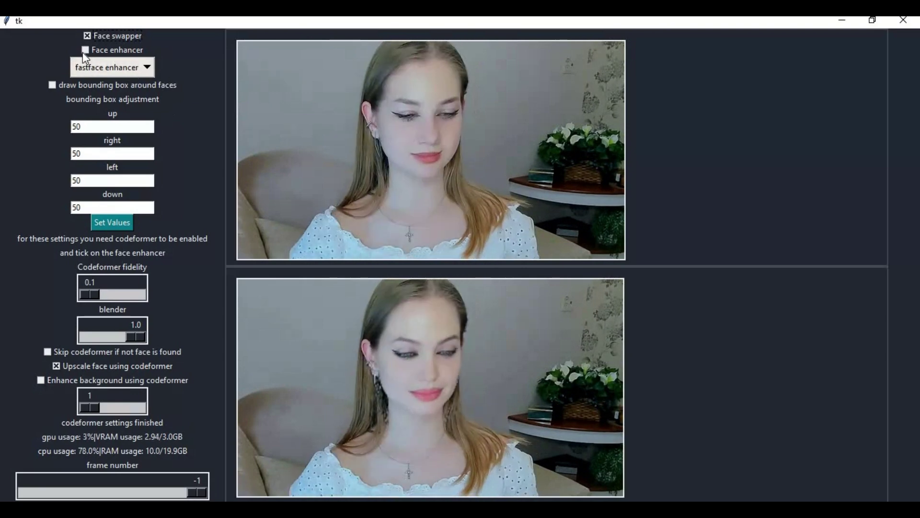
{"action": "left_click", "coordinate": [85, 49]}
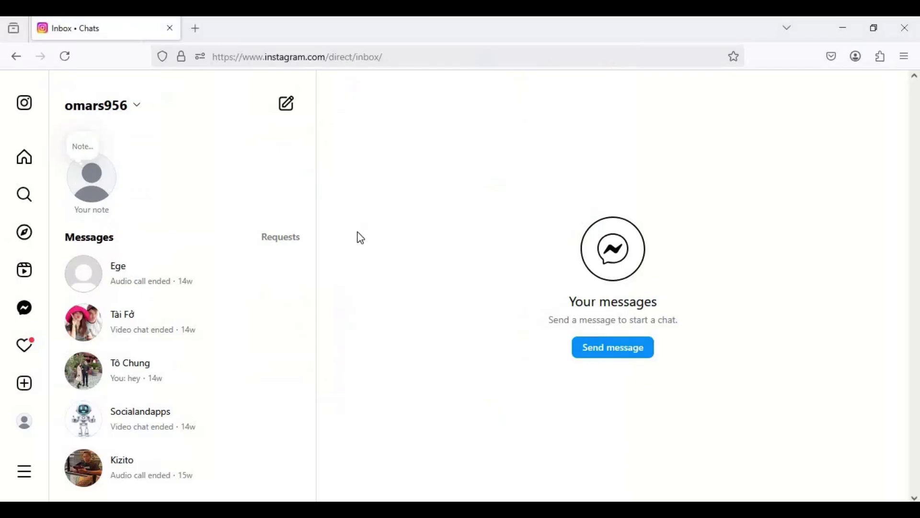
Step: Start a video call from a contact's chat, allowing camera and microphone access
{"action": "left_click", "coordinate": [156, 423]}
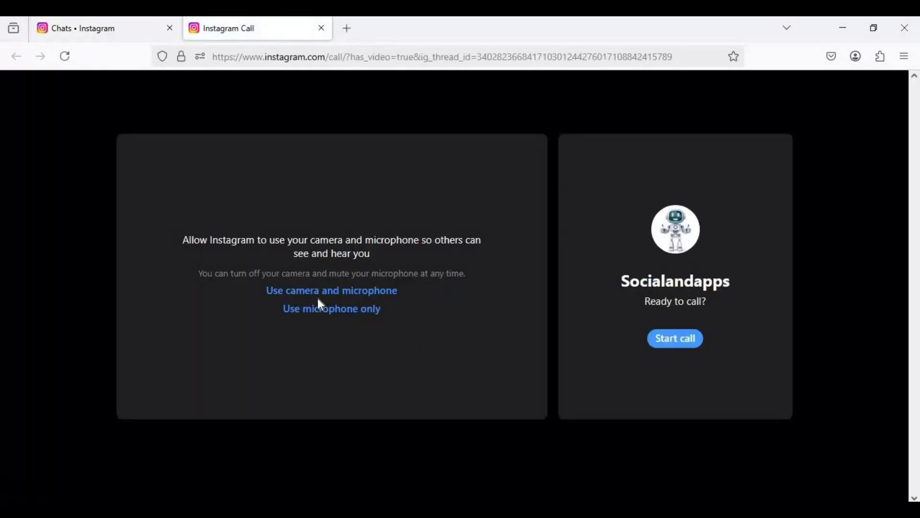
{"action": "left_click", "coordinate": [319, 294]}
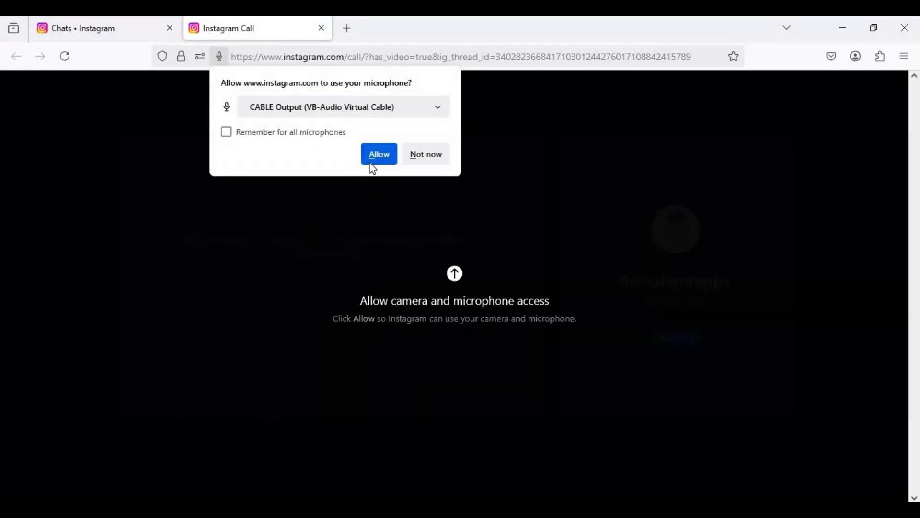
{"action": "left_click", "coordinate": [373, 159]}
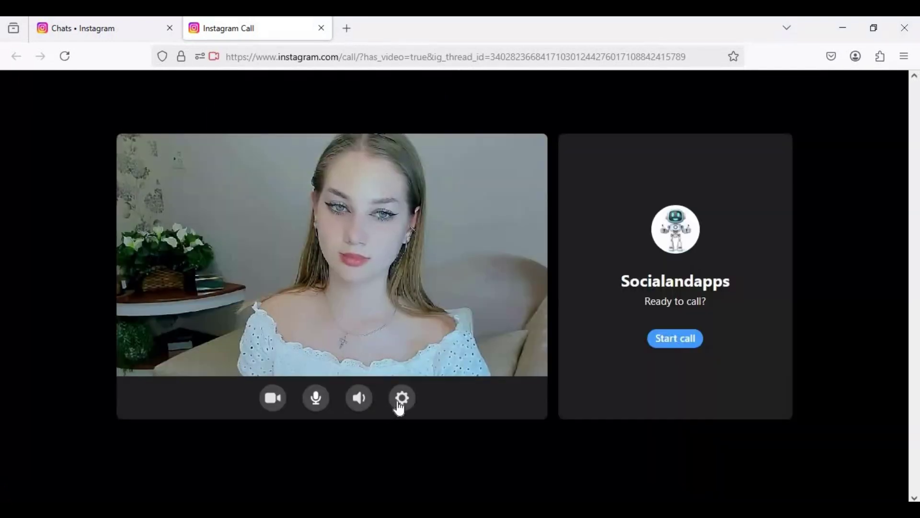
Step: Switch the call's camera to OBS Virtual Camera in the device settings
{"action": "left_click", "coordinate": [402, 399]}
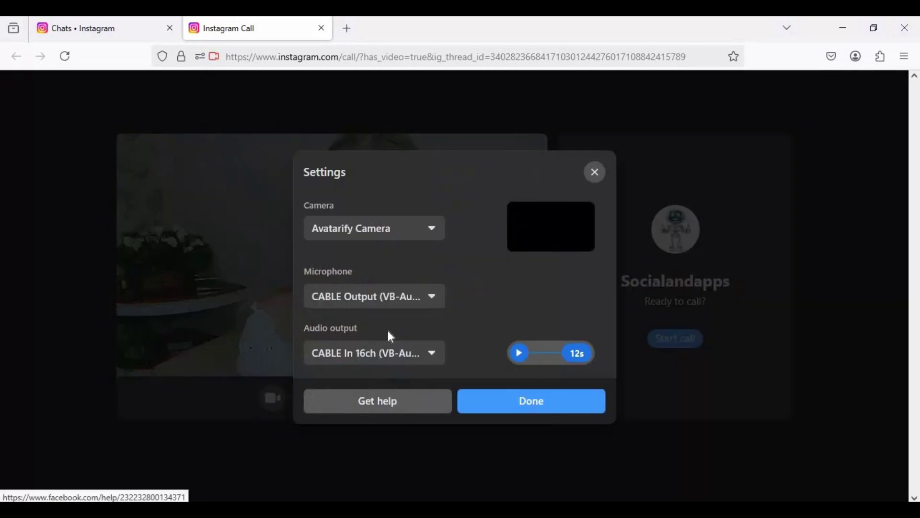
{"action": "left_click", "coordinate": [381, 238]}
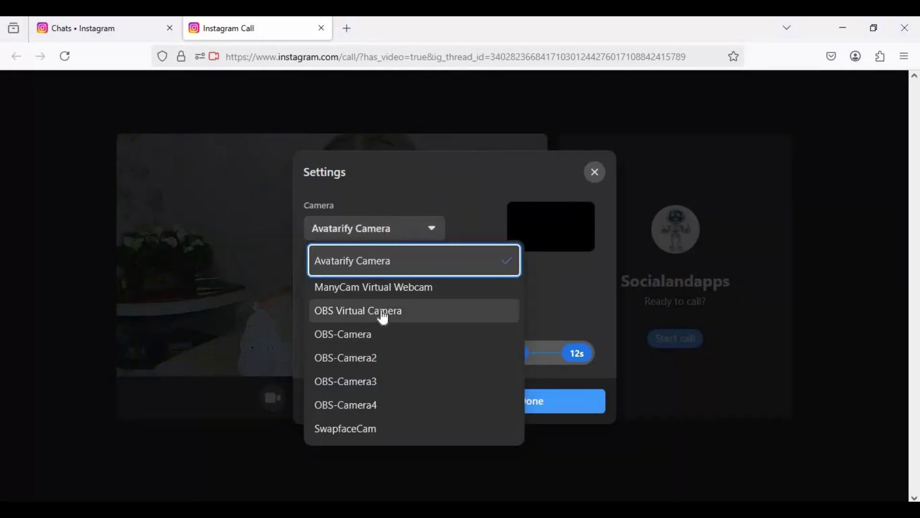
{"action": "left_click", "coordinate": [382, 312]}
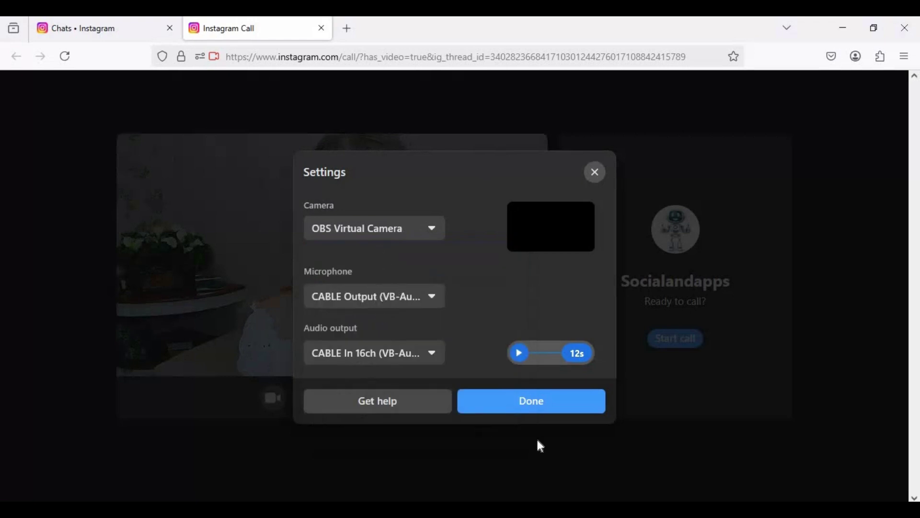
{"action": "left_click", "coordinate": [541, 398]}
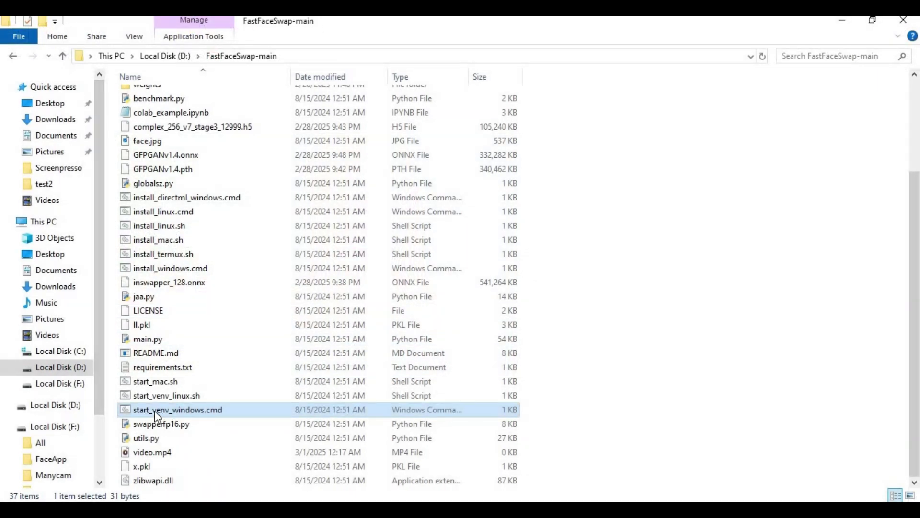
Step: Open the right-click menu for start_venv_windows.cmd in the FastFaceSwap-main folder
{"action": "right_click", "coordinate": [154, 410]}
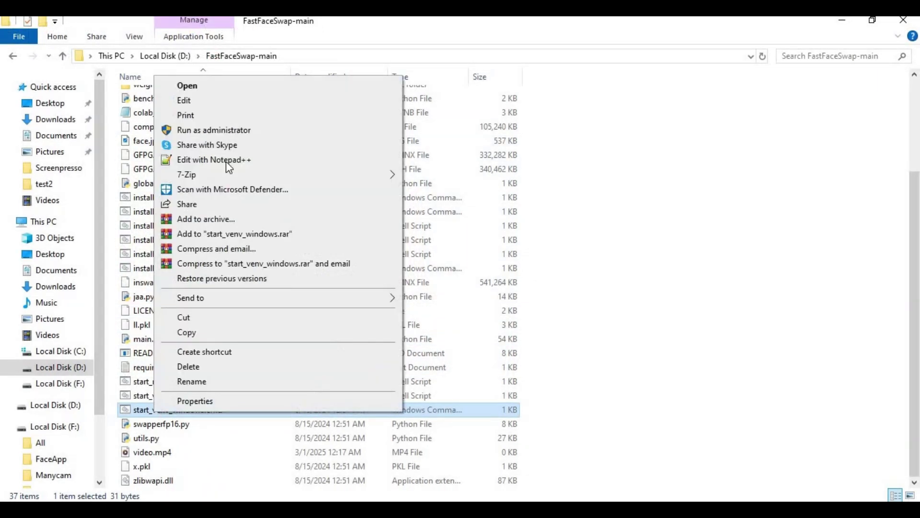
Step: Edit start_venv_windows.cmd to activate the venv, run python main.py --vcam, pause, and save it
{"action": "left_click", "coordinate": [187, 100]}
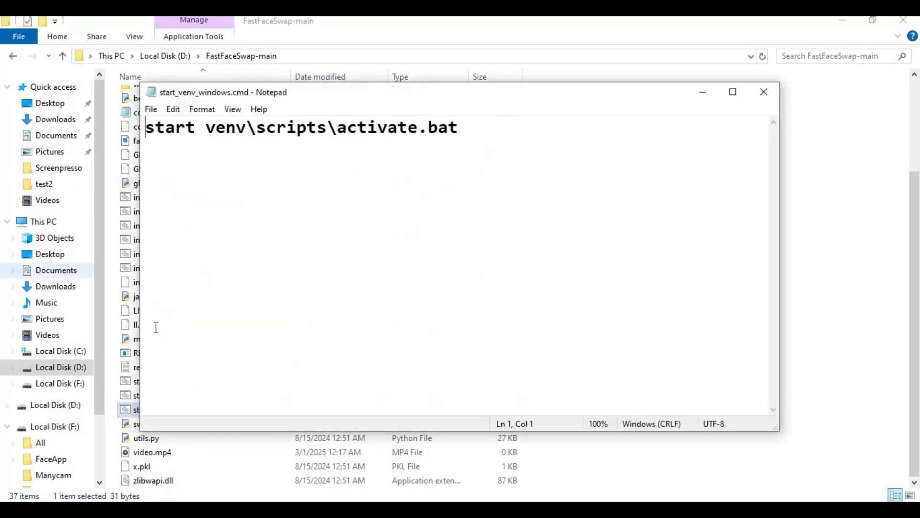
{"action": "left_click", "coordinate": [731, 91]}
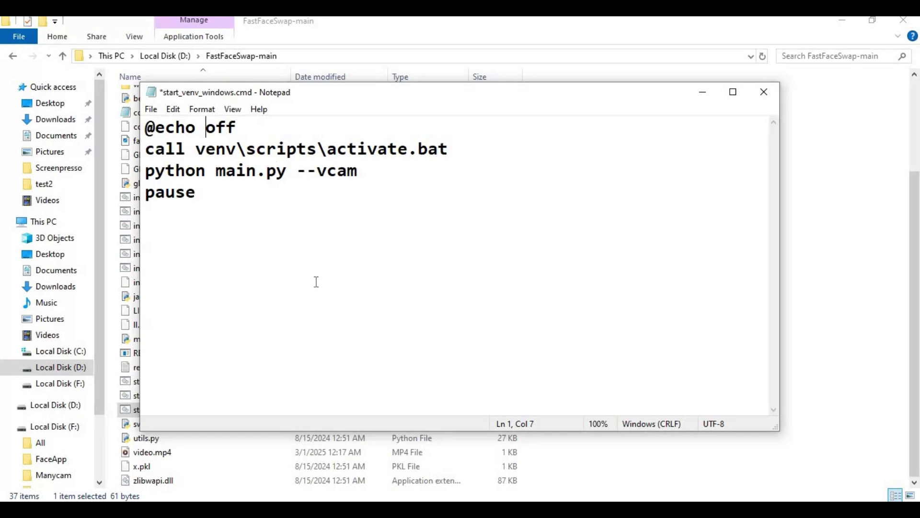
{"action": "left_click", "coordinate": [152, 110]}
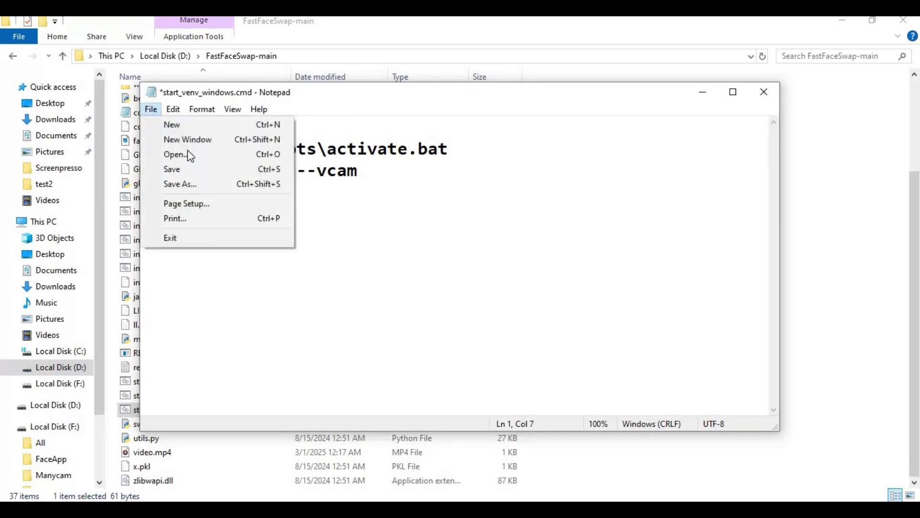
{"action": "left_click", "coordinate": [192, 169]}
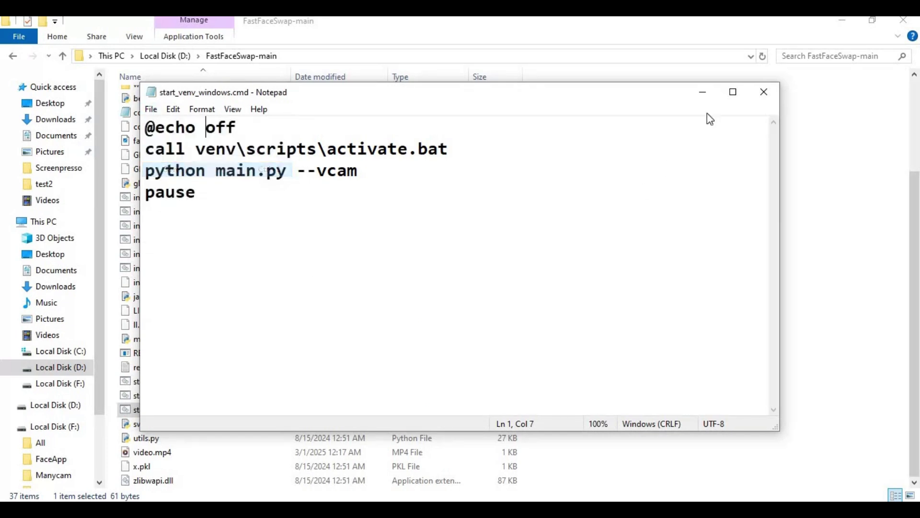
Step: Close Notepad and run start_venv_windows.cmd to bring up the FastFaceSwap launcher
{"action": "left_click", "coordinate": [764, 92]}
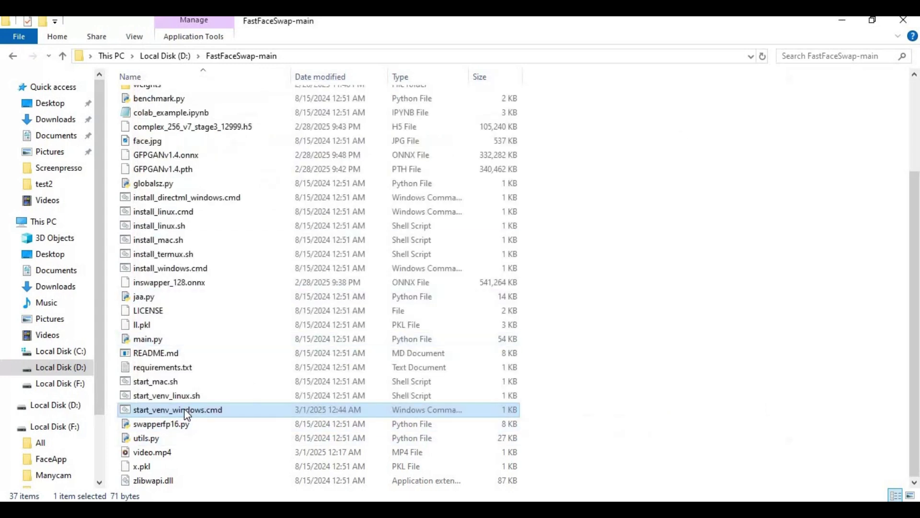
{"action": "left_click", "coordinate": [158, 414]}
{"action": "double_click", "coordinate": [158, 410]}
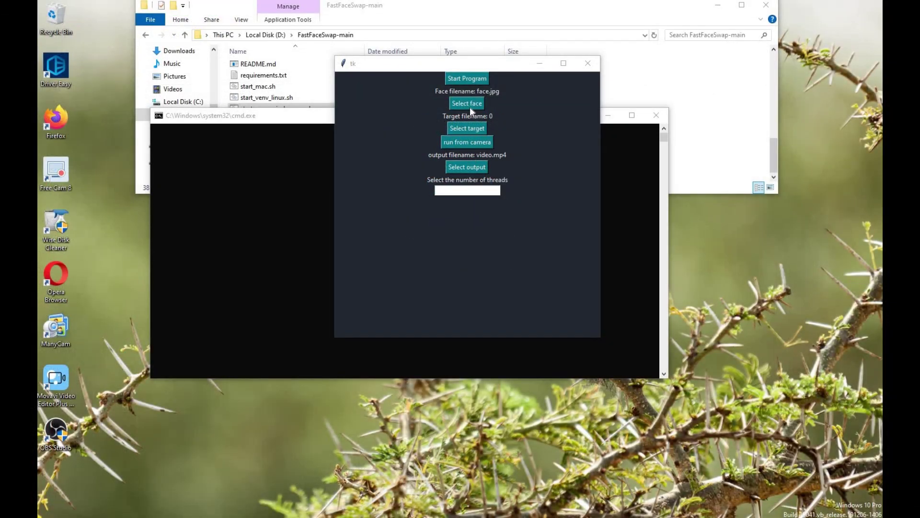
Step: Set the source face to th.jpg from Downloads
{"action": "left_click", "coordinate": [469, 104]}
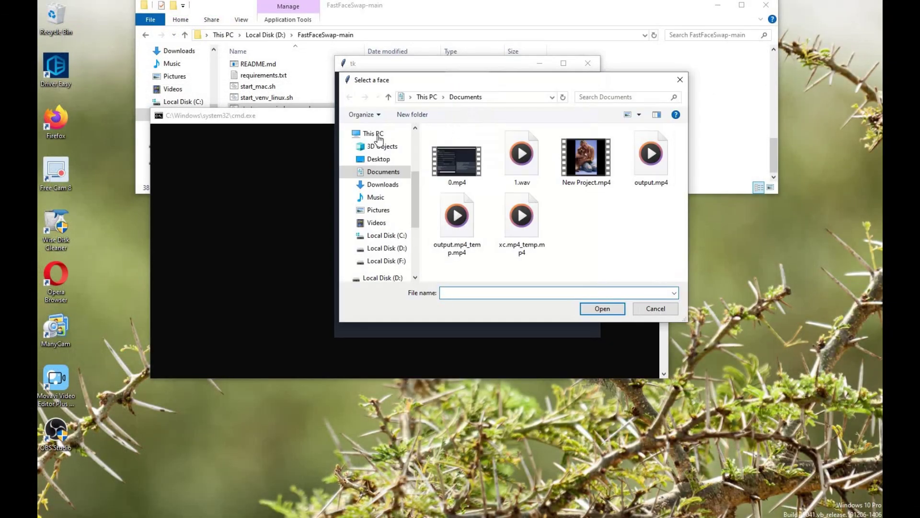
{"action": "left_click", "coordinate": [382, 184]}
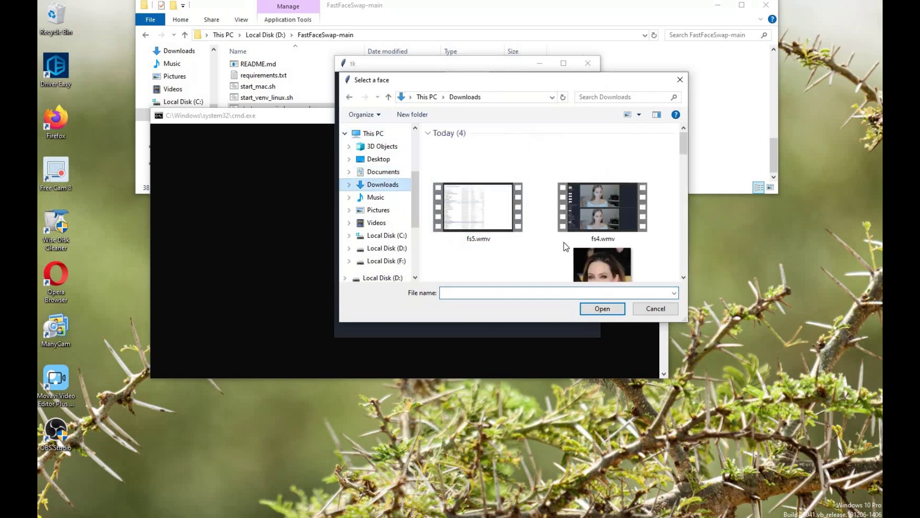
{"action": "double_click", "coordinate": [604, 261]}
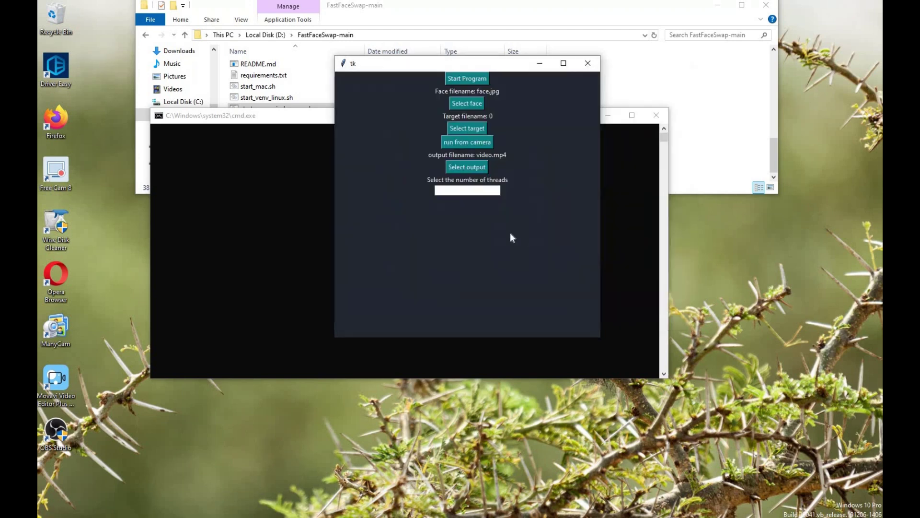
Step: Set the target to the 7515915-hd_1080_1920_30fps.mp4 video on Local Disk (D:)
{"action": "left_click", "coordinate": [472, 129]}
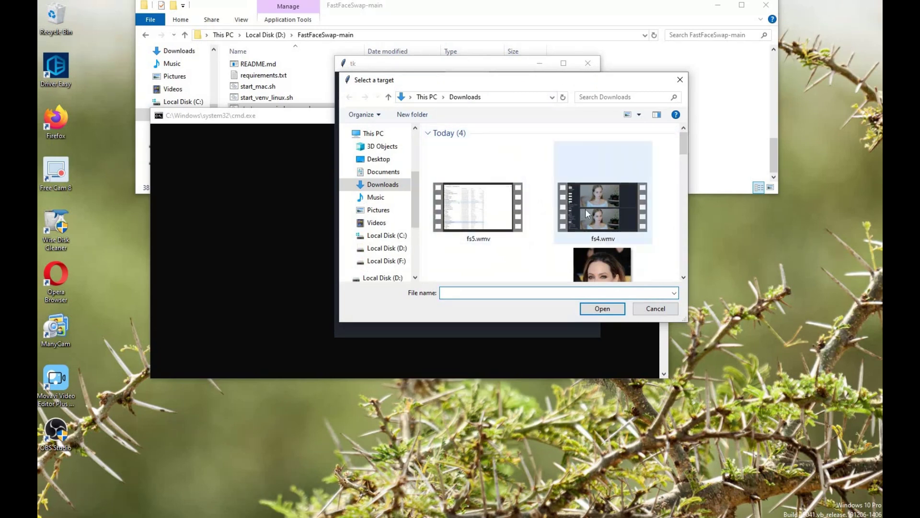
{"action": "left_click", "coordinate": [401, 248]}
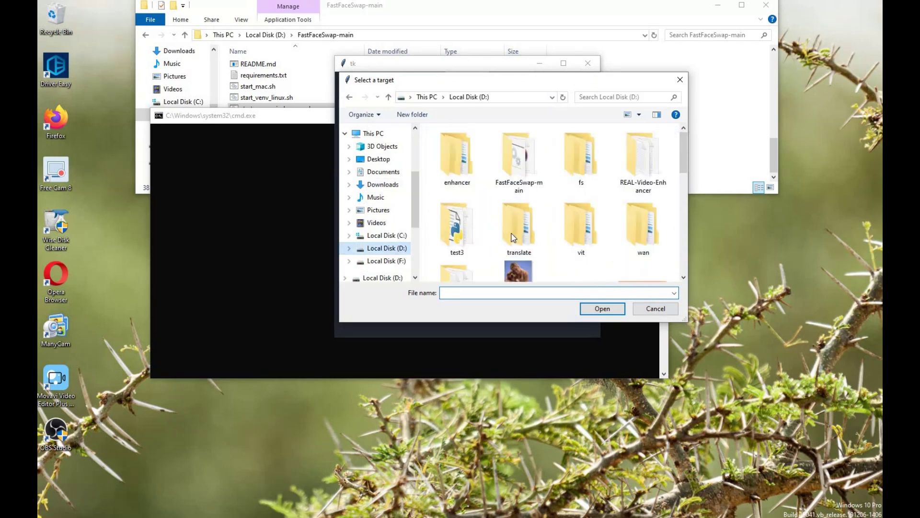
{"action": "scroll", "coordinate": [513, 238], "scroll_direction": "down", "scroll_amount": 3}
{"action": "scroll", "coordinate": [512, 236], "scroll_direction": "up", "scroll_amount": 1}
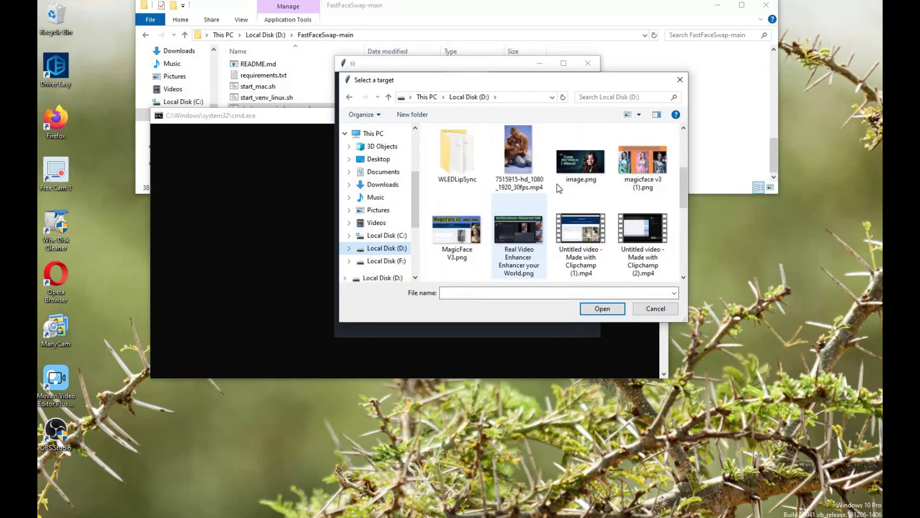
{"action": "double_click", "coordinate": [527, 156]}
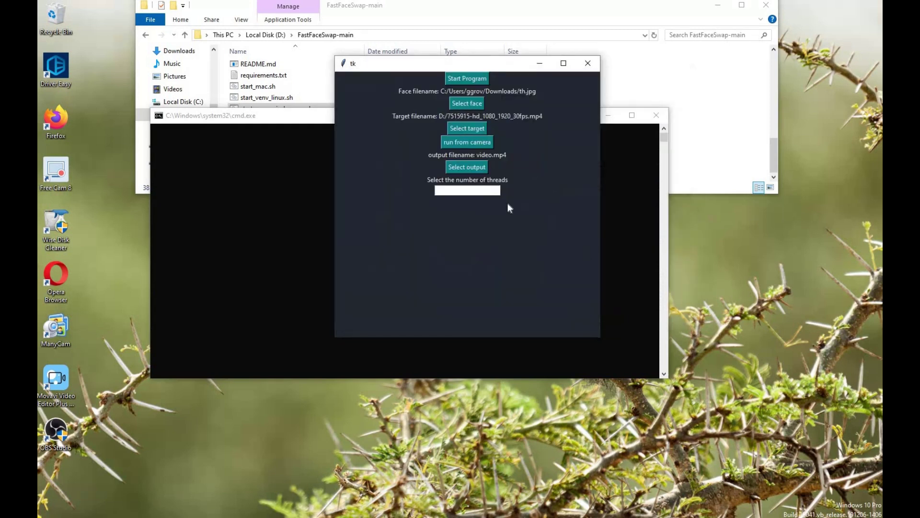
Step: Set the output to 22.mp4 in Downloads and start the program
{"action": "left_click", "coordinate": [474, 170]}
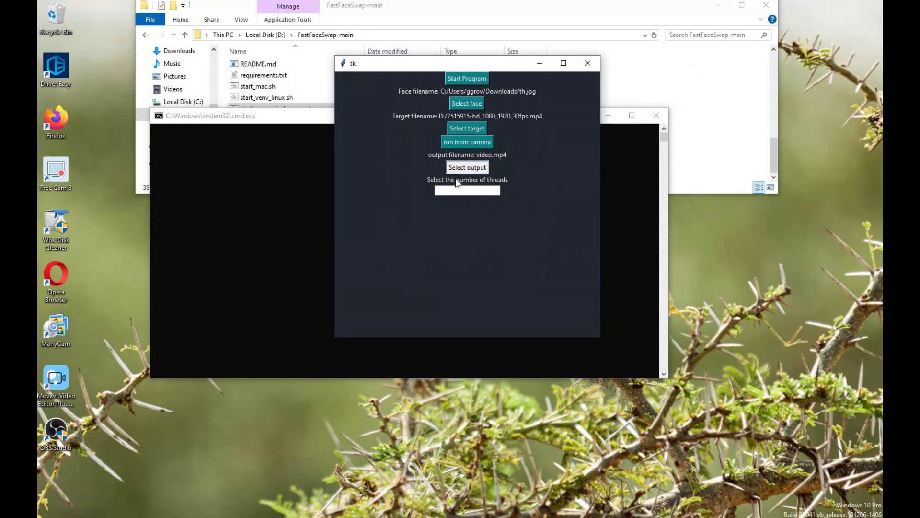
{"action": "left_click", "coordinate": [386, 186]}
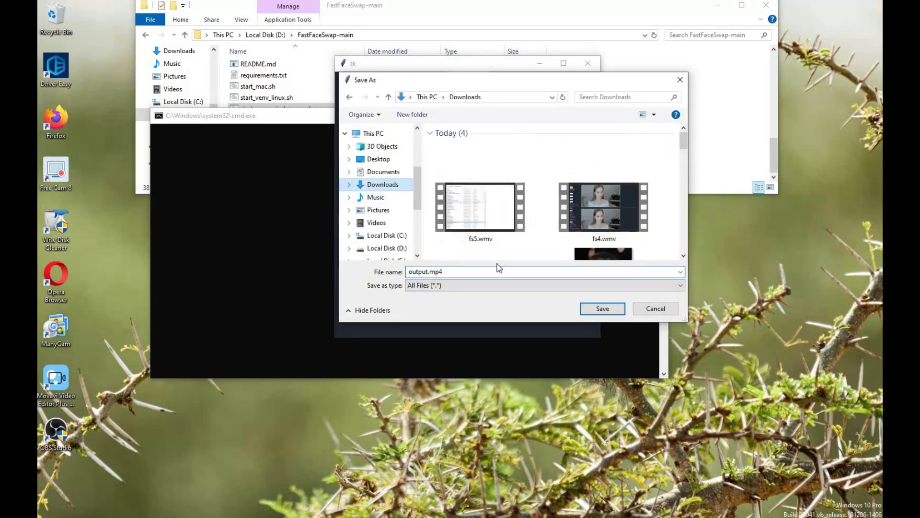
{"action": "type", "text": "22"}
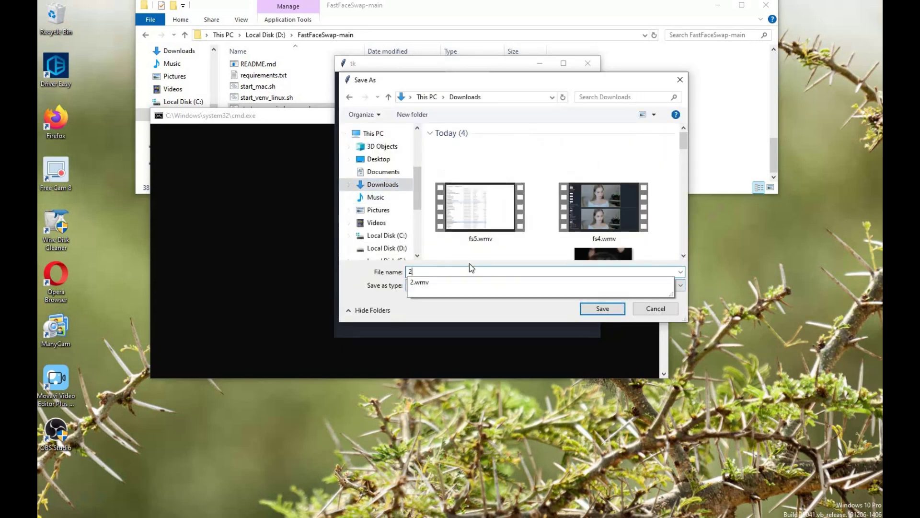
{"action": "left_click", "coordinate": [601, 309]}
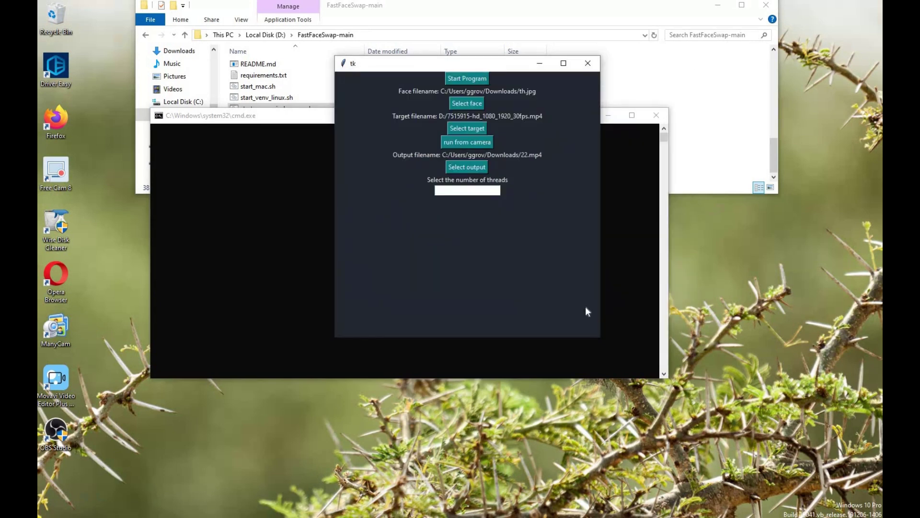
{"action": "left_click", "coordinate": [460, 81]}
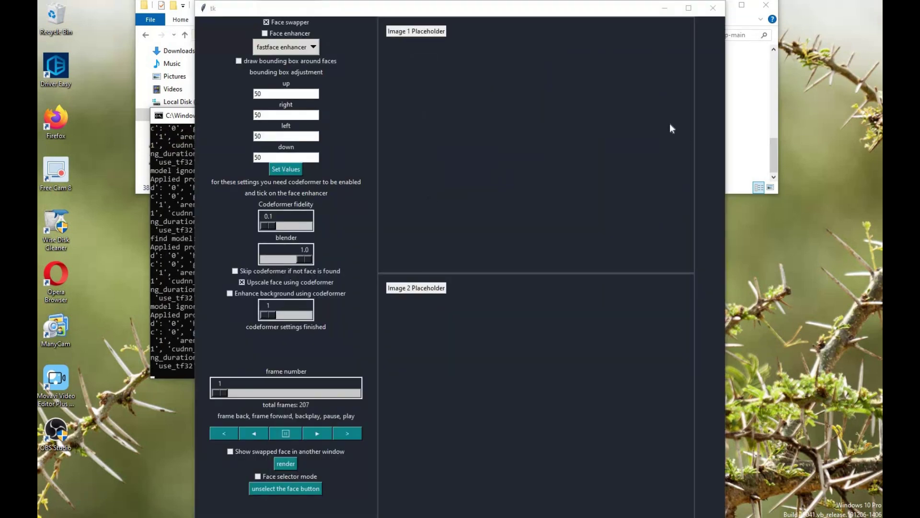
Step: Maximize FastFaceSwap, choose the codeformer enhancer, enable background enhancement, and show the swapped face separately
{"action": "left_click", "coordinate": [688, 8]}
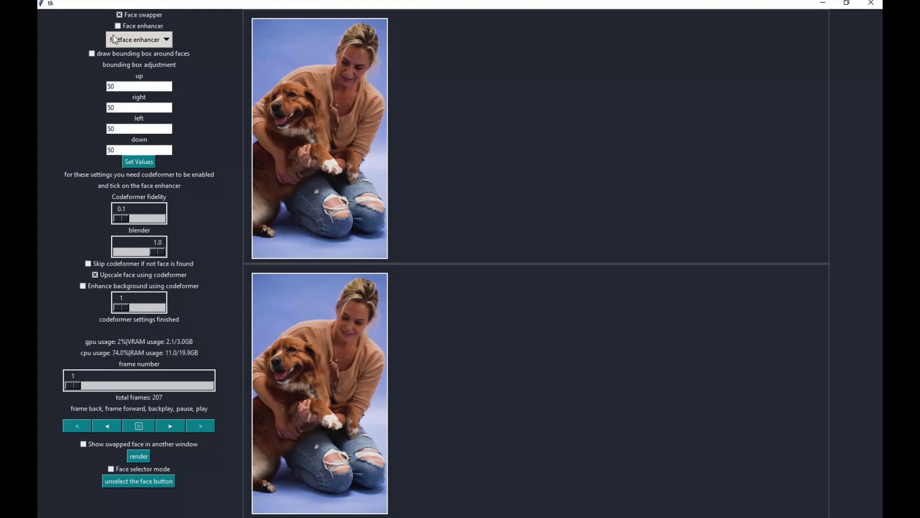
{"action": "left_click", "coordinate": [128, 41]}
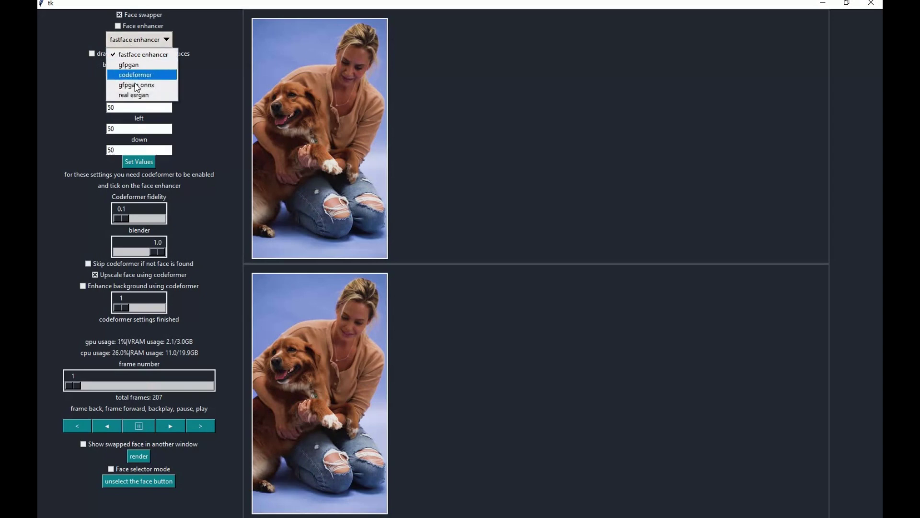
{"action": "left_click", "coordinate": [135, 75]}
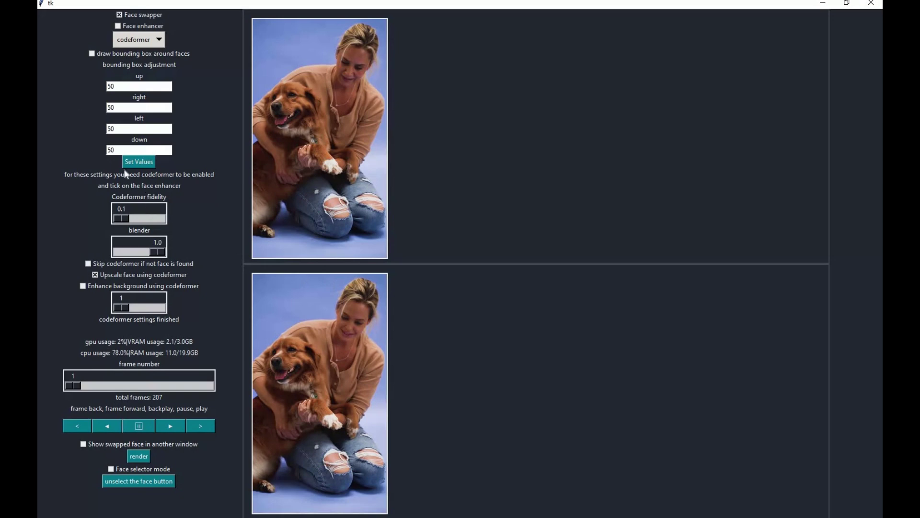
{"action": "left_click", "coordinate": [83, 286]}
{"action": "left_click", "coordinate": [82, 444]}
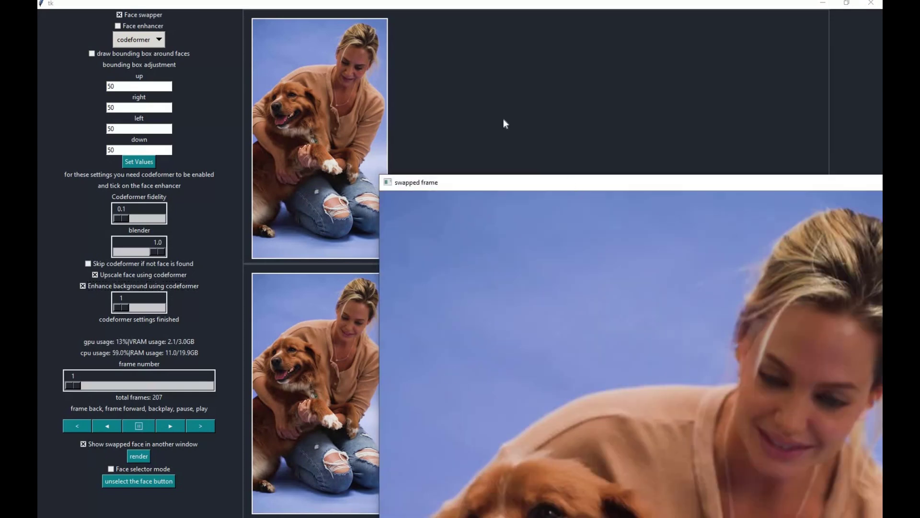
Step: Drag the swapped frame window into full view, then untick Show swapped face in another window
{"action": "left_click_drag", "start_coordinate": [504, 184], "coordinate": [369, 0]}
{"action": "left_click_drag", "start_coordinate": [446, 2], "coordinate": [474, 30]}
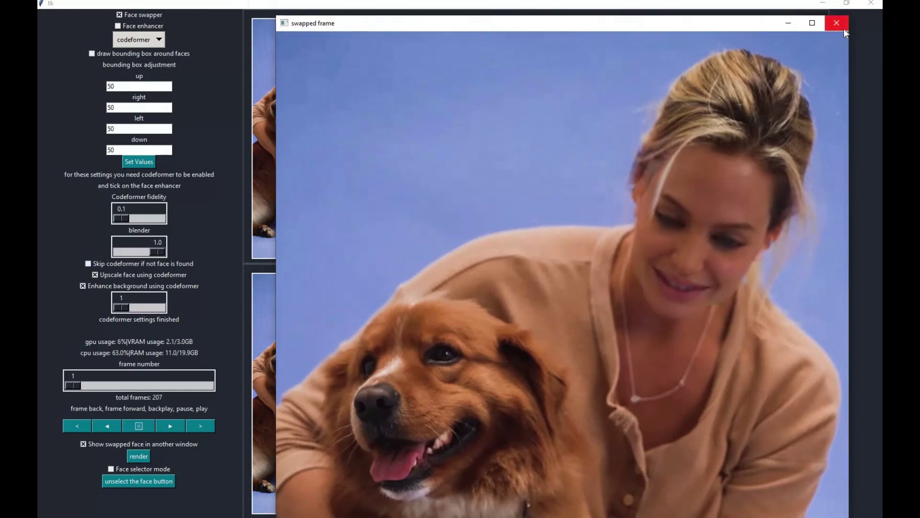
{"action": "left_click_drag", "start_coordinate": [815, 23], "coordinate": [712, 4]}
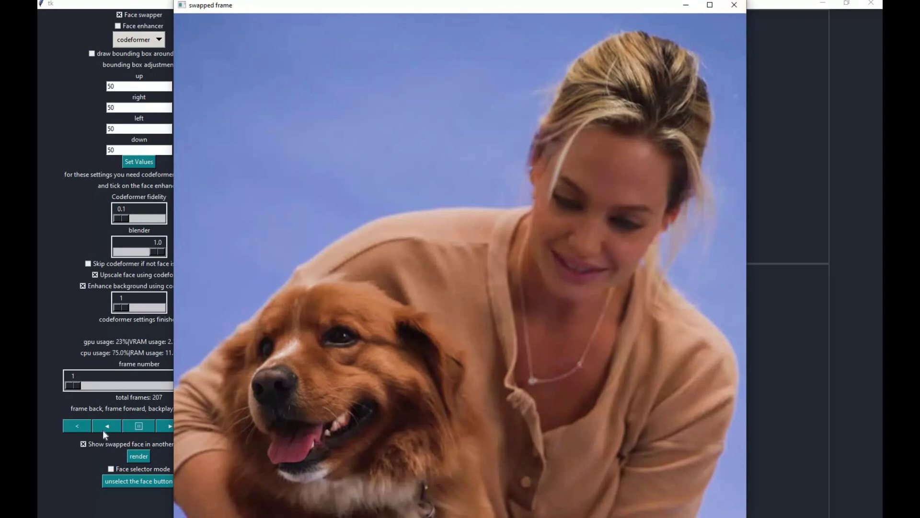
{"action": "left_click", "coordinate": [83, 444]}
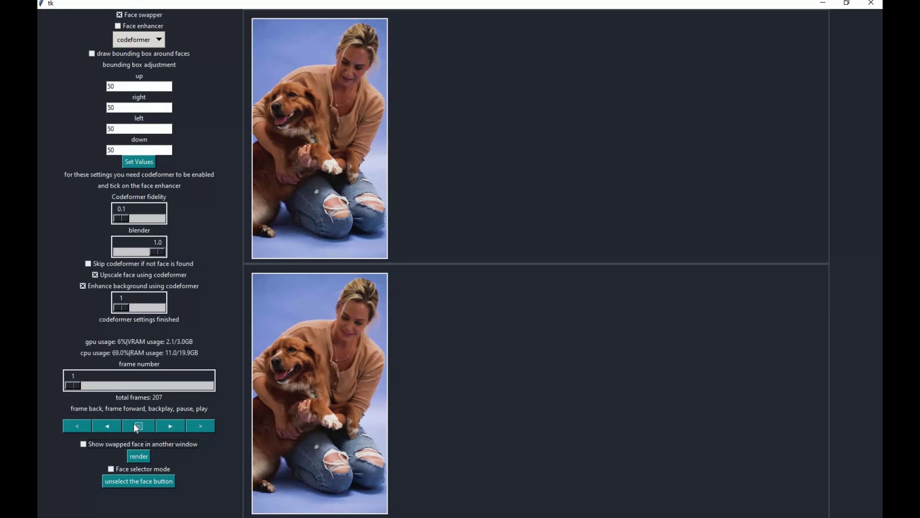
Step: Render the face-swapped video to 22.mp4, letting progress reach 94 of 207 frames
{"action": "left_click", "coordinate": [138, 457]}
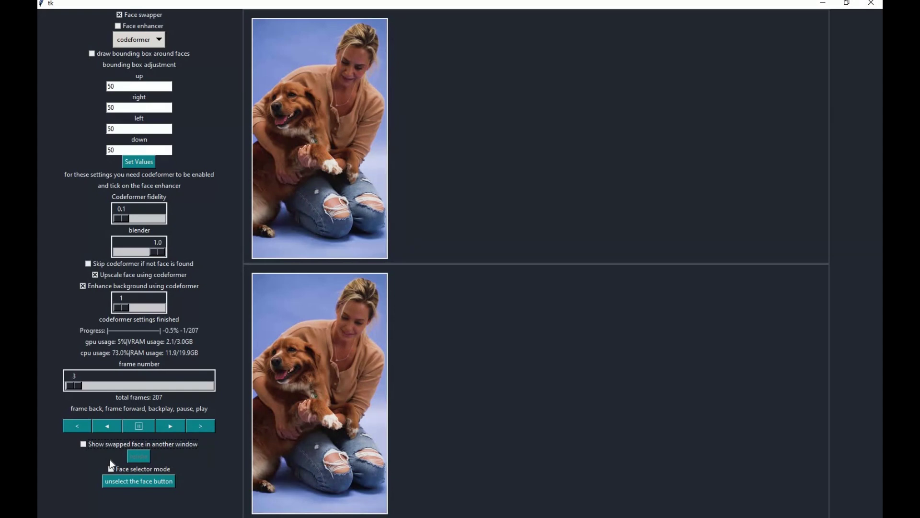